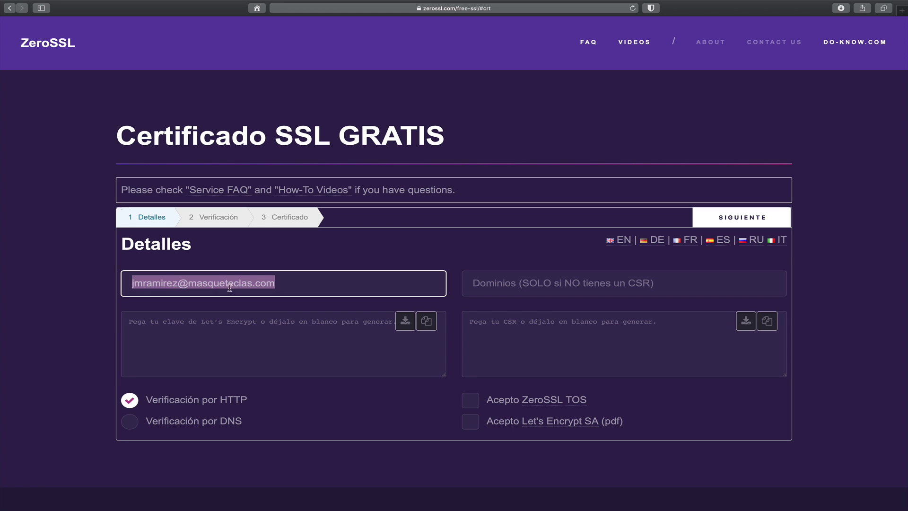
Enter the wildcard domain *.culturanas.com as the domain for the SSL certificate
click(282, 287)
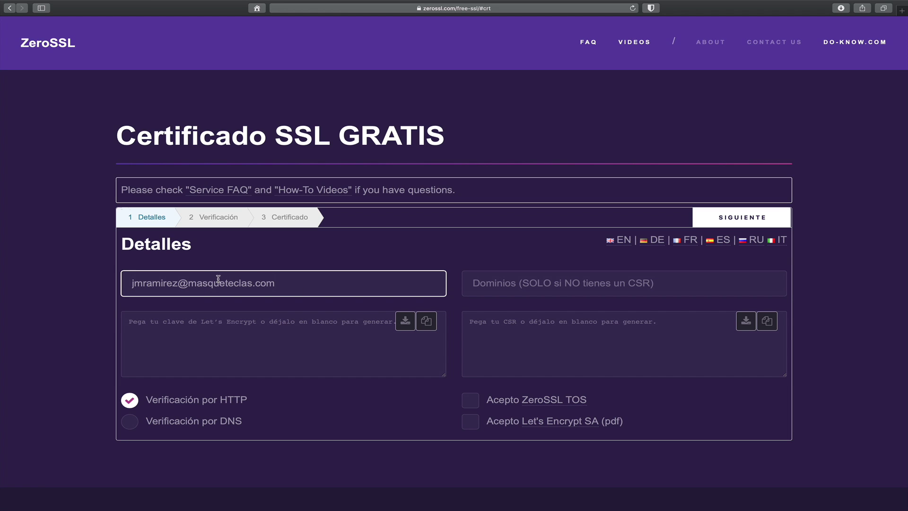
click(565, 283)
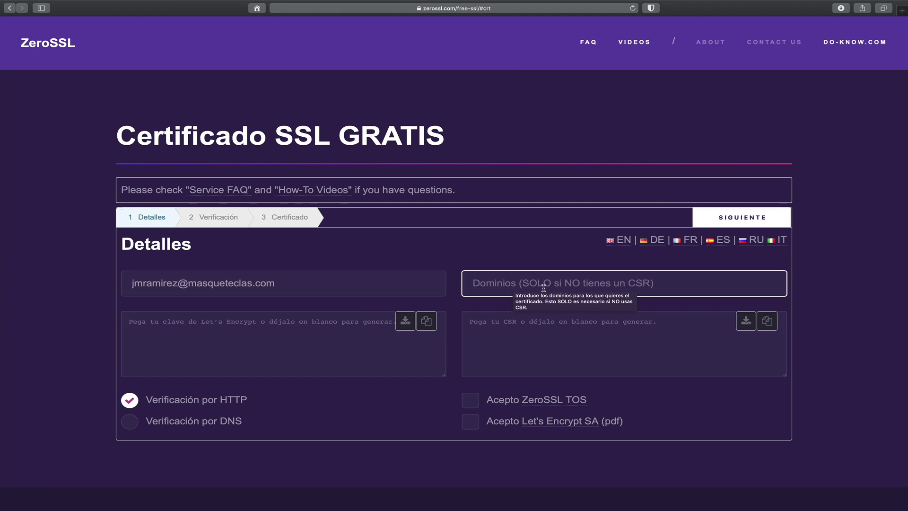
text(*)
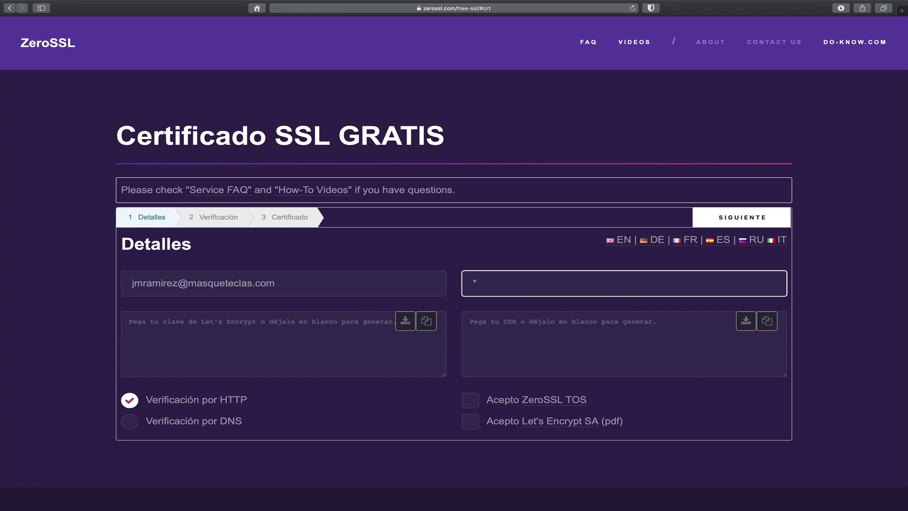
text(.culturanas.com)
mouse_move(478, 282)
mouse_down()
mouse_move(557, 283)
mouse_move(475, 282)
mouse_up()
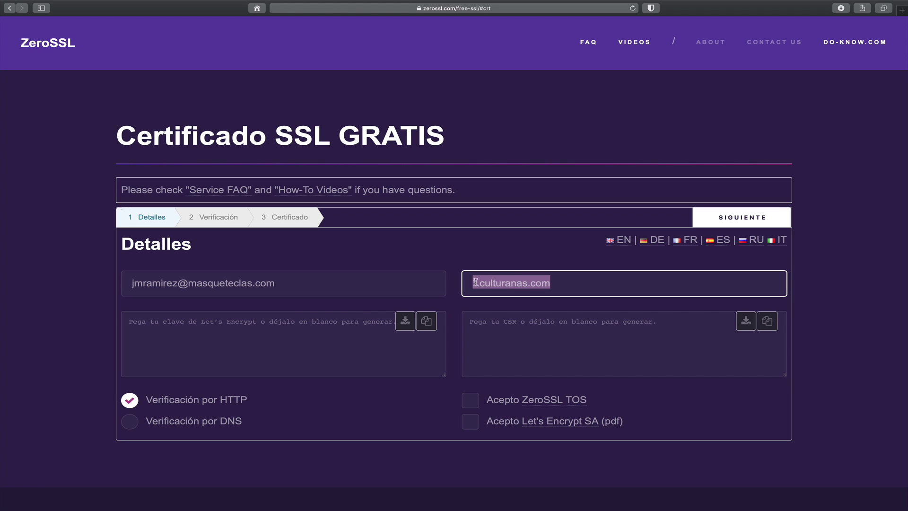
click(504, 279)
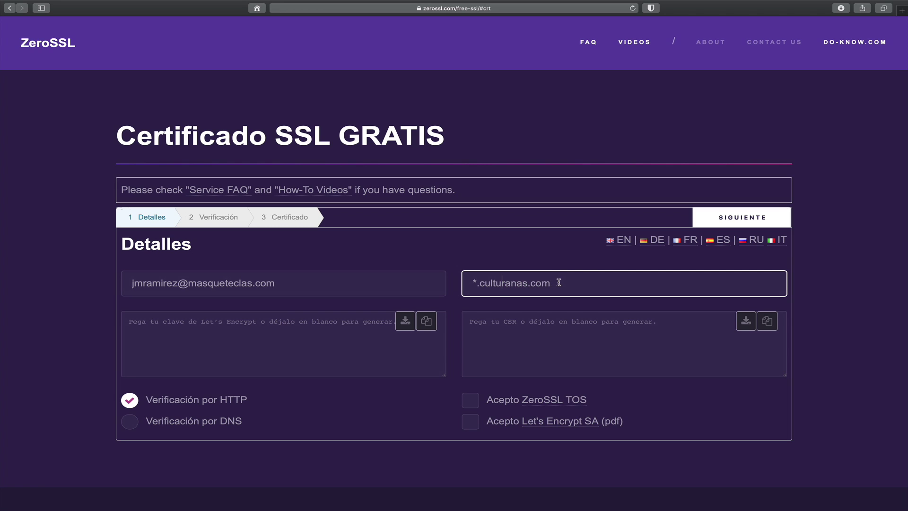
drag(560, 282, 472, 280)
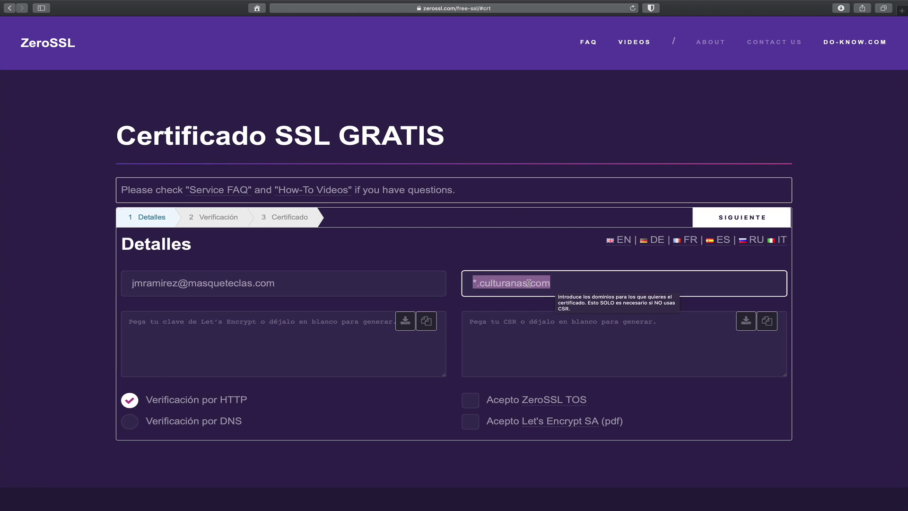
click(480, 283)
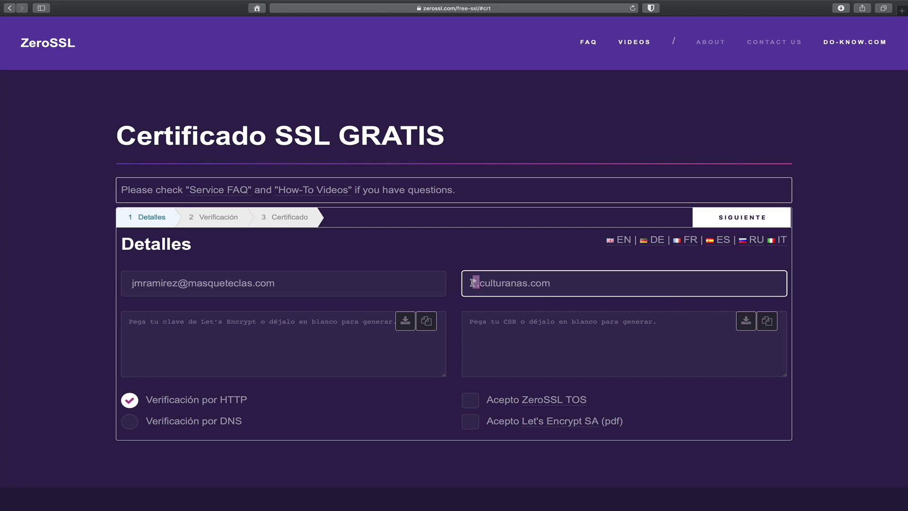
click(471, 283)
click(552, 287)
mouse_move(193, 402)
drag(478, 283, 471, 282)
Generate the CSR with DNS verification selected and both the ZeroSSL TOS and Let's Encrypt SA accepted
click(135, 430)
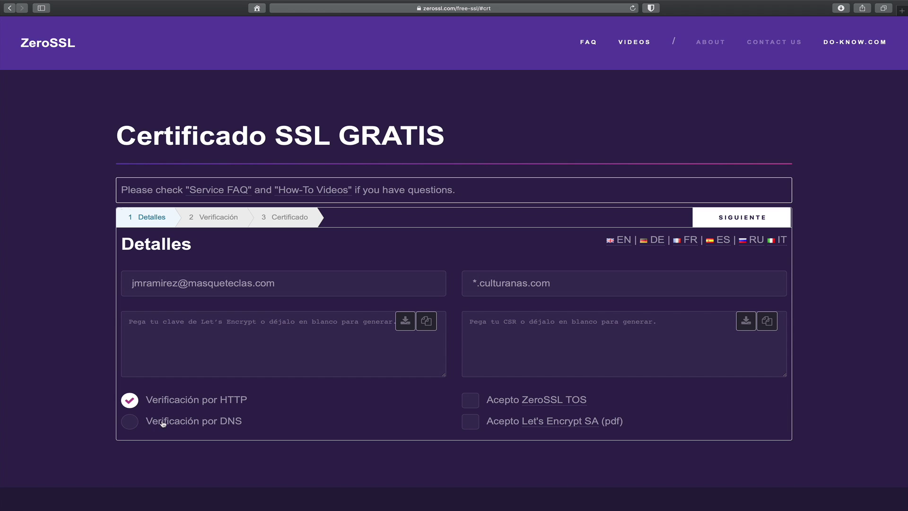
mouse_move(163, 423)
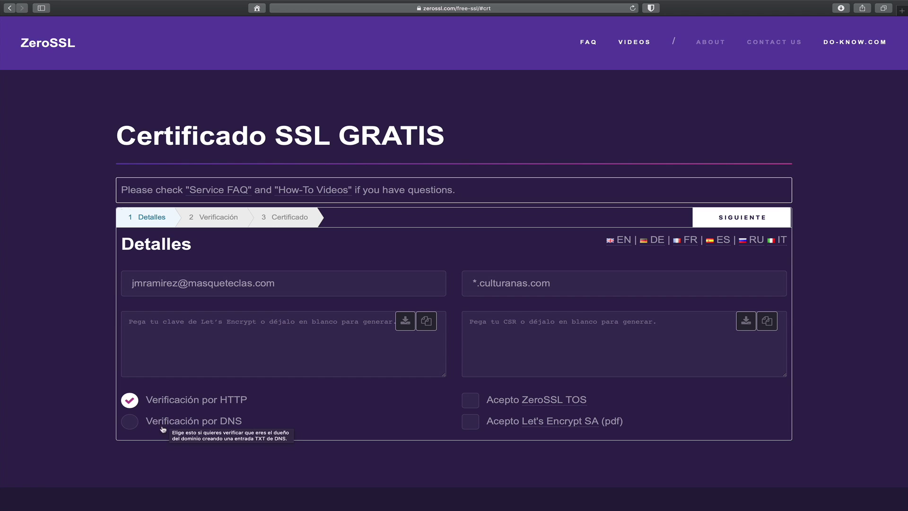
click(130, 422)
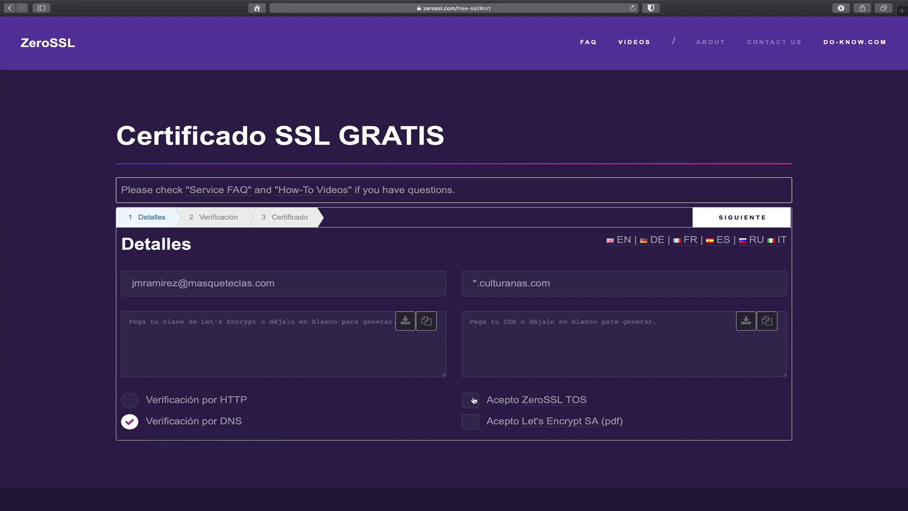
click(473, 400)
click(742, 218)
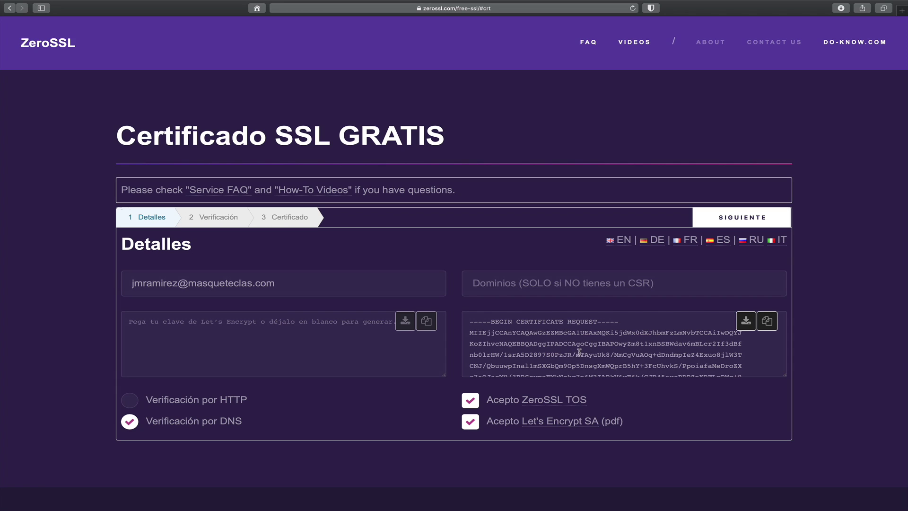
Download the CSR and move domain-csr.txt into a new folder named Renovacion in Descargas
click(746, 321)
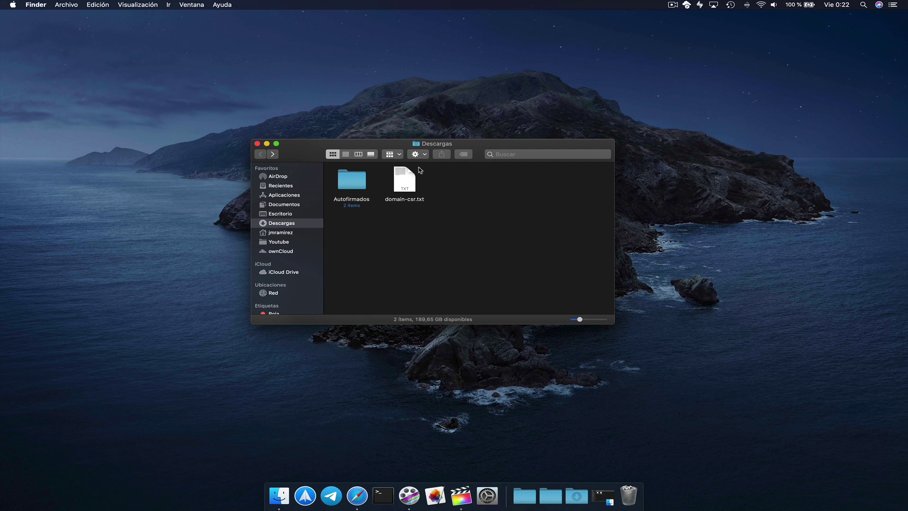
right_click(467, 198)
click(491, 202)
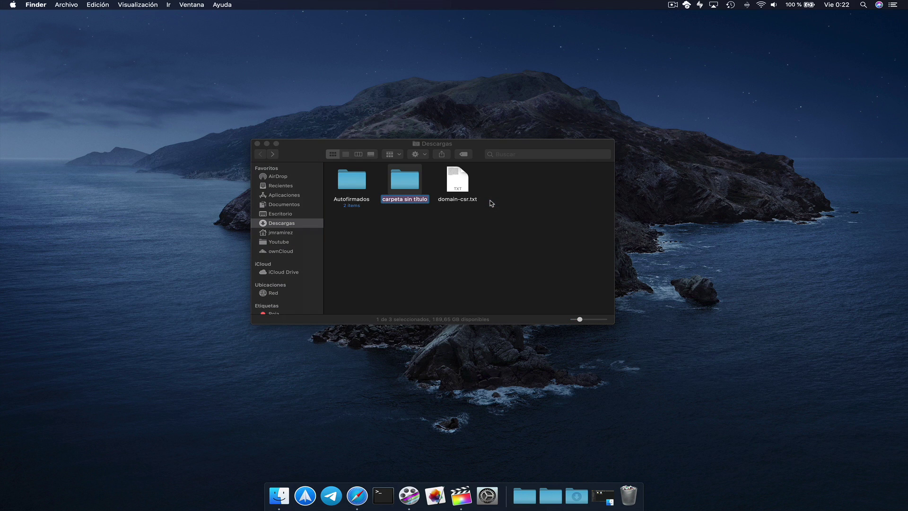
text(Renovacion)
key(Return)
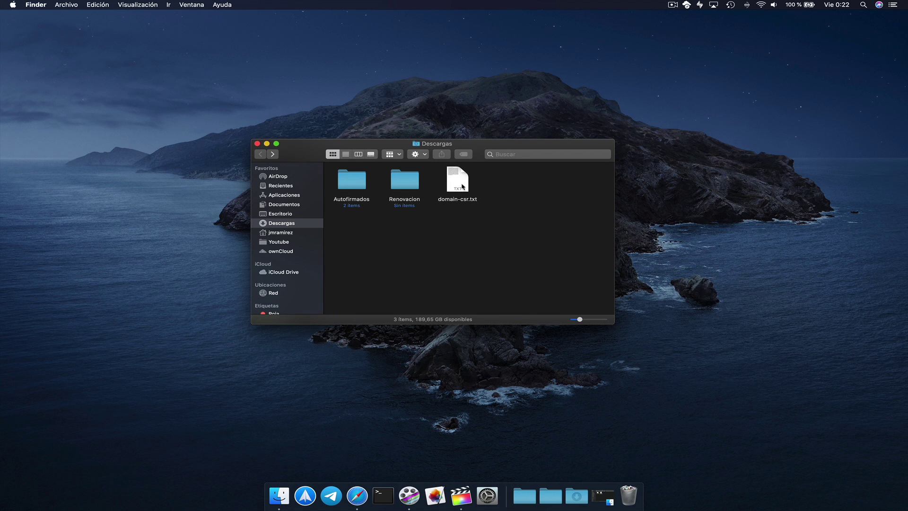
drag(458, 189, 404, 182)
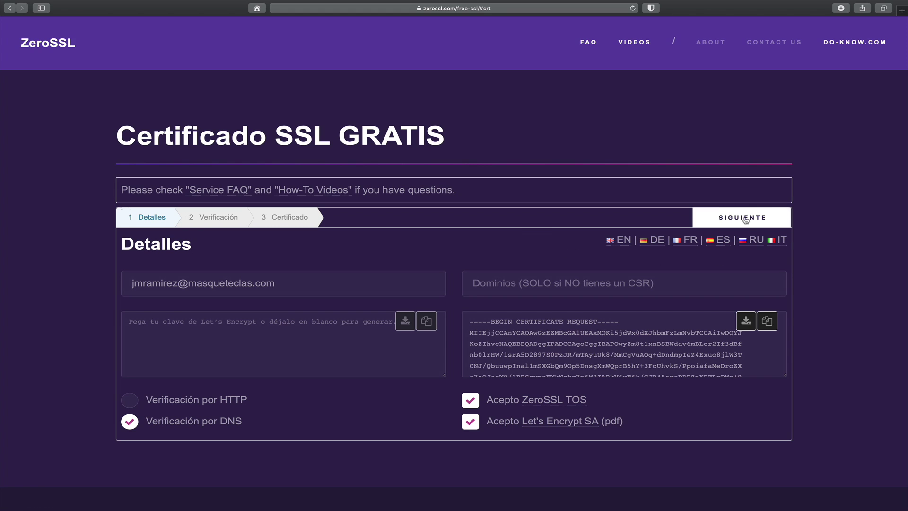
Generate and download the Let's Encrypt account key, and move account-key.txt into the Renovacion folder
click(734, 217)
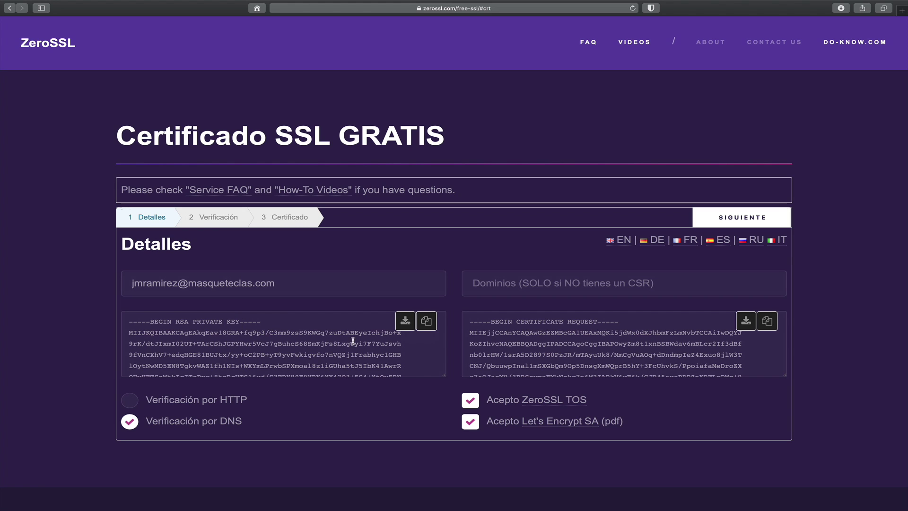
click(405, 321)
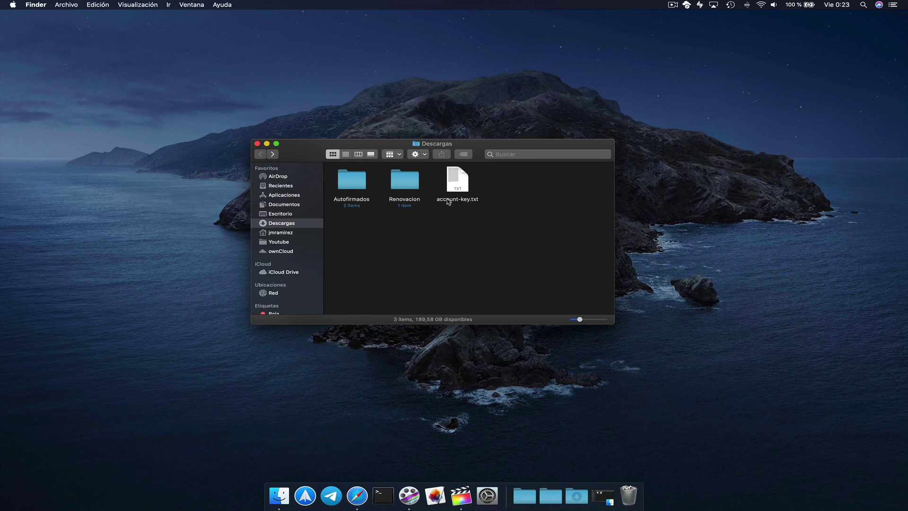
click(460, 184)
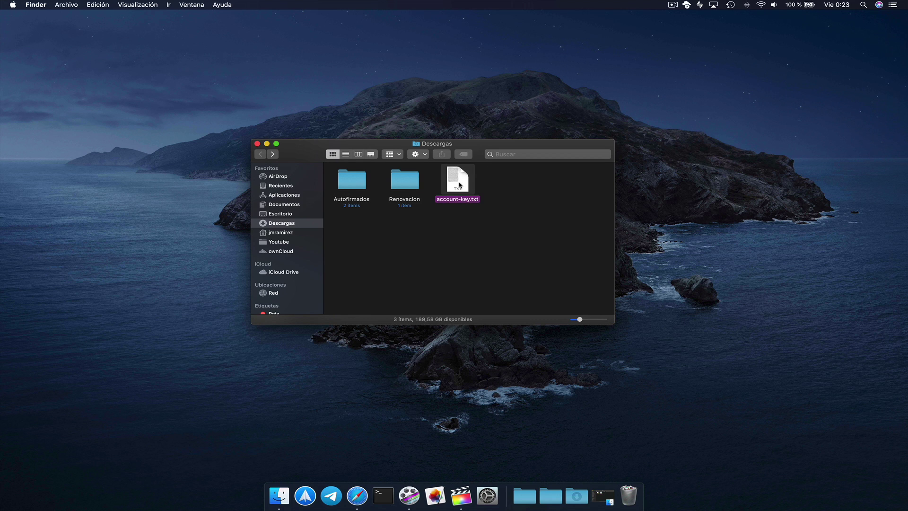
drag(458, 185, 405, 182)
drag(405, 182, 404, 182)
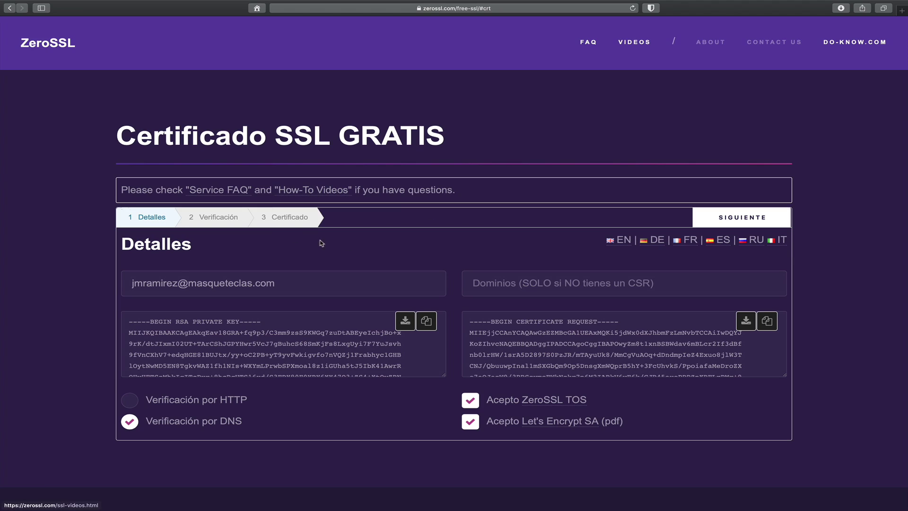
Proceed to domain verification and highlight the required _acme-challenge.culturanas.com TXT entry and its value
click(731, 218)
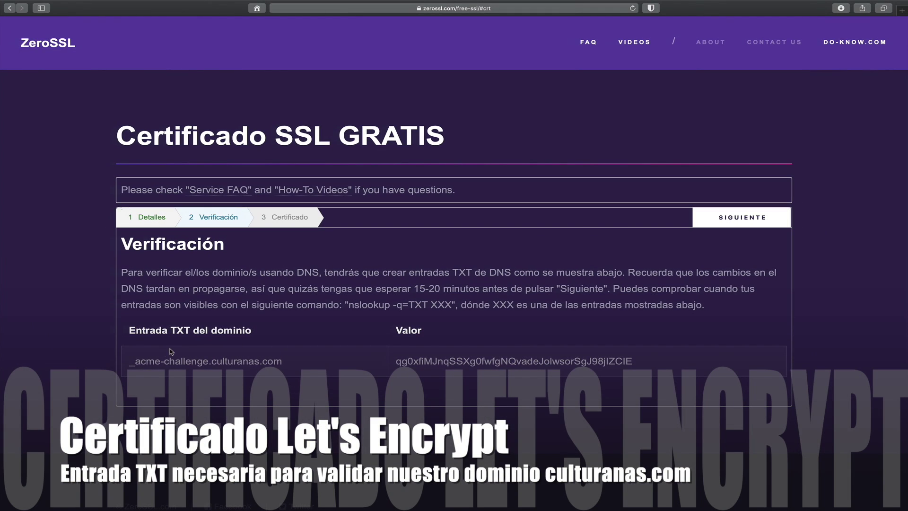
drag(129, 362, 285, 365)
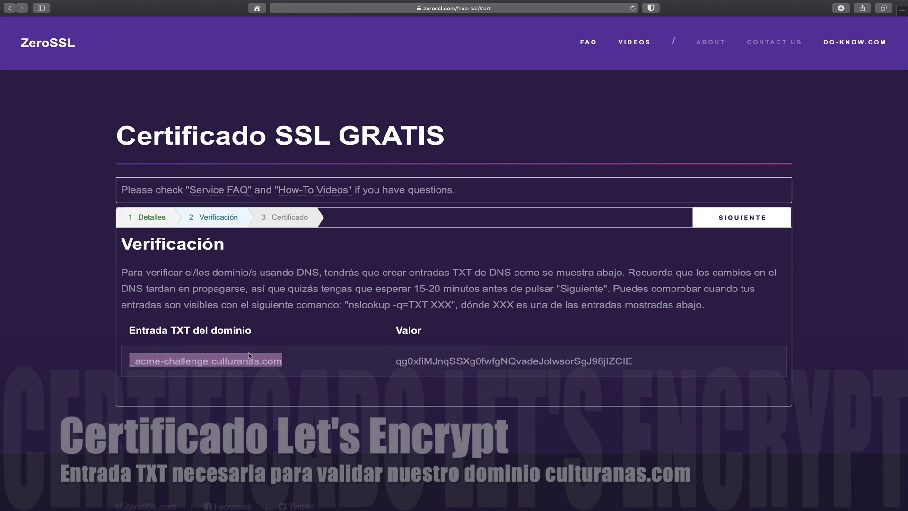
double_click(402, 361)
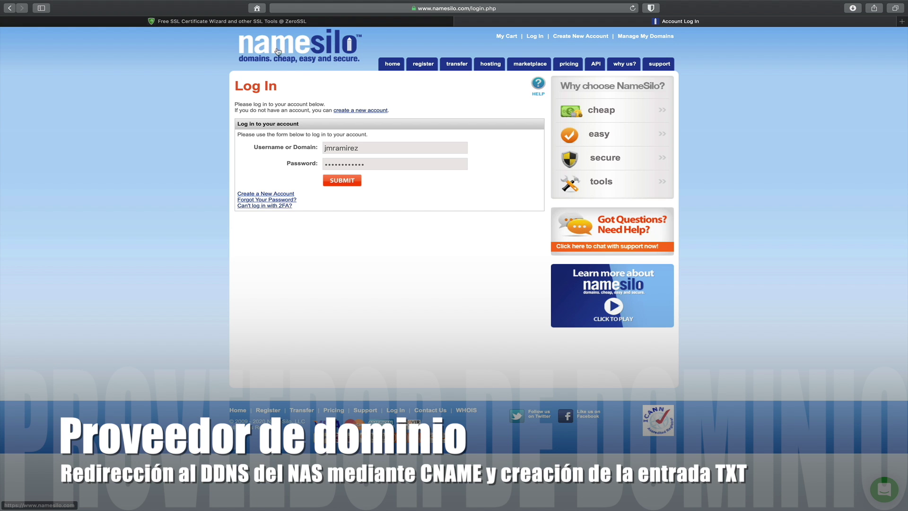
Log in to the NameSilo account and open the DNS record management for culturanas.com
click(343, 181)
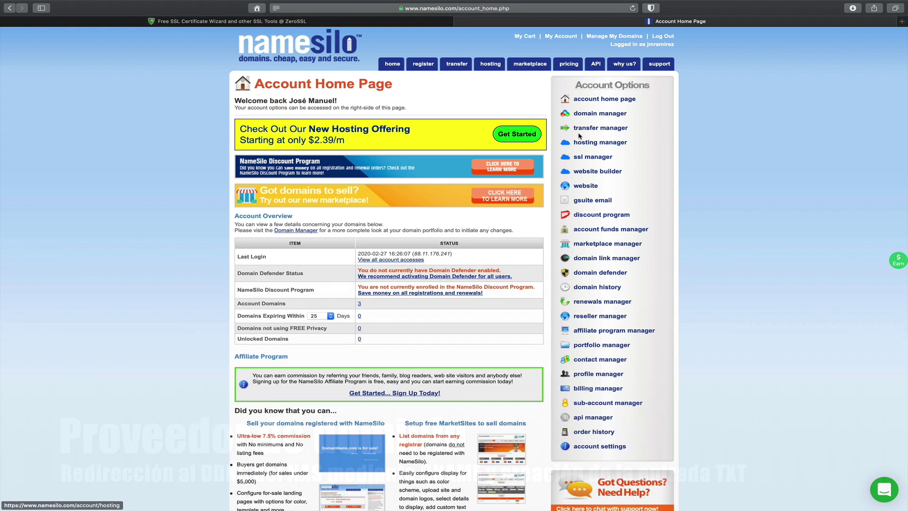
click(600, 117)
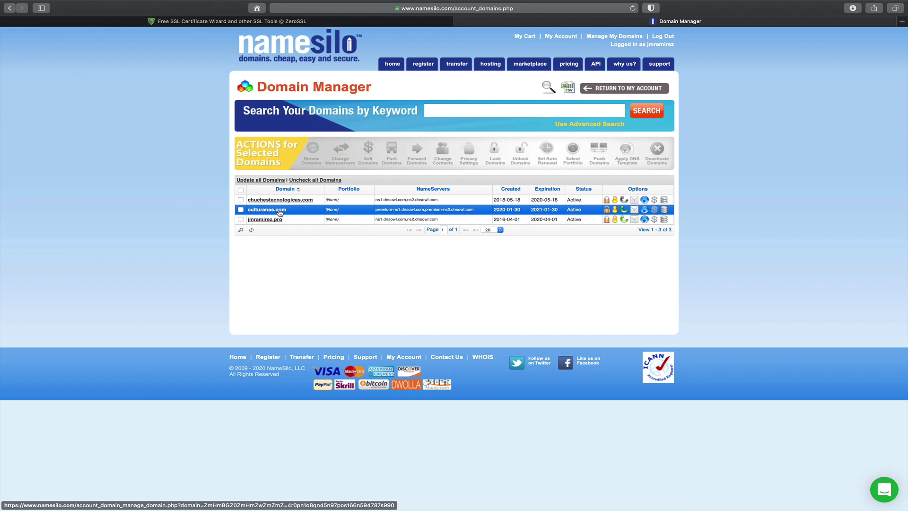
click(268, 209)
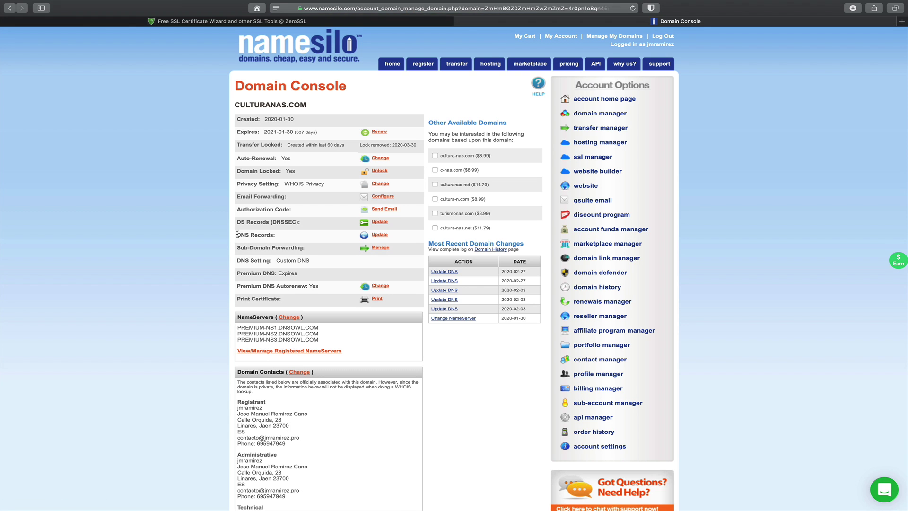
drag(236, 234, 272, 235)
scroll(331, 235, down, 1)
click(379, 234)
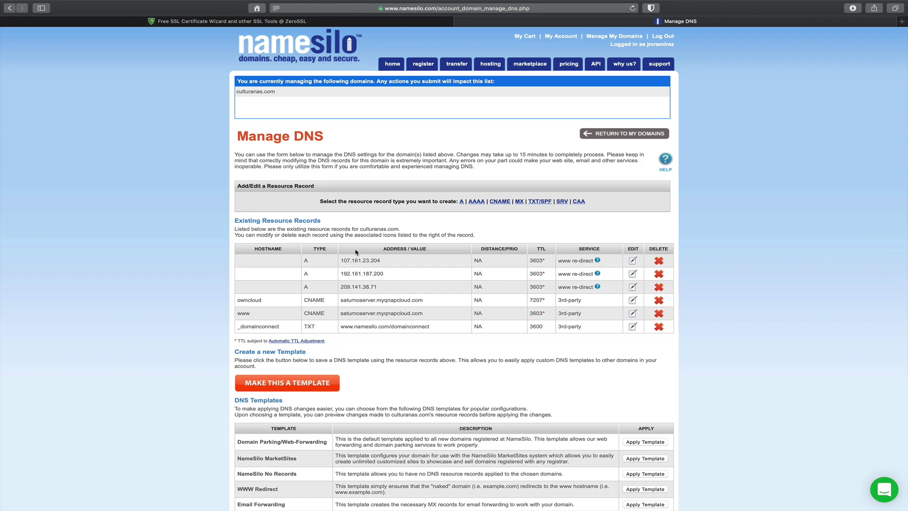
Examine the hostnames and target addresses of the existing owncloud and www CNAME records
scroll(358, 256, down, 1)
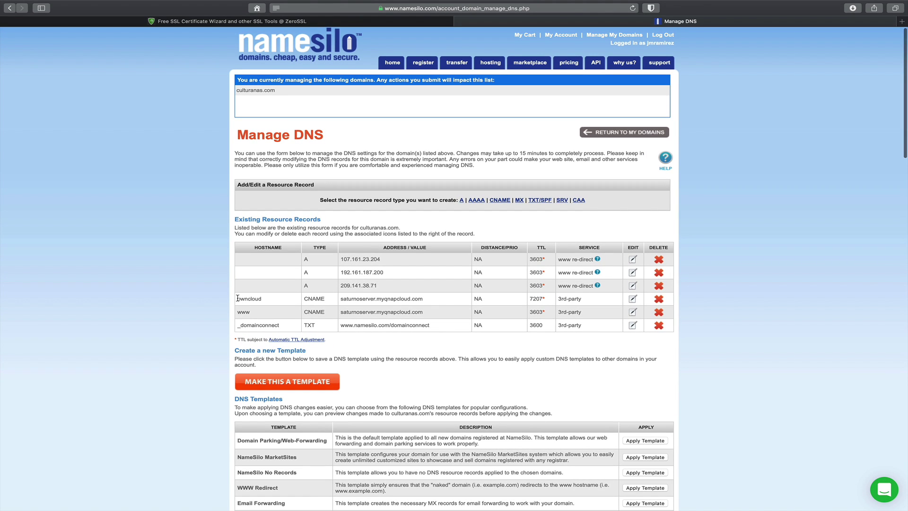
drag(255, 298, 424, 300)
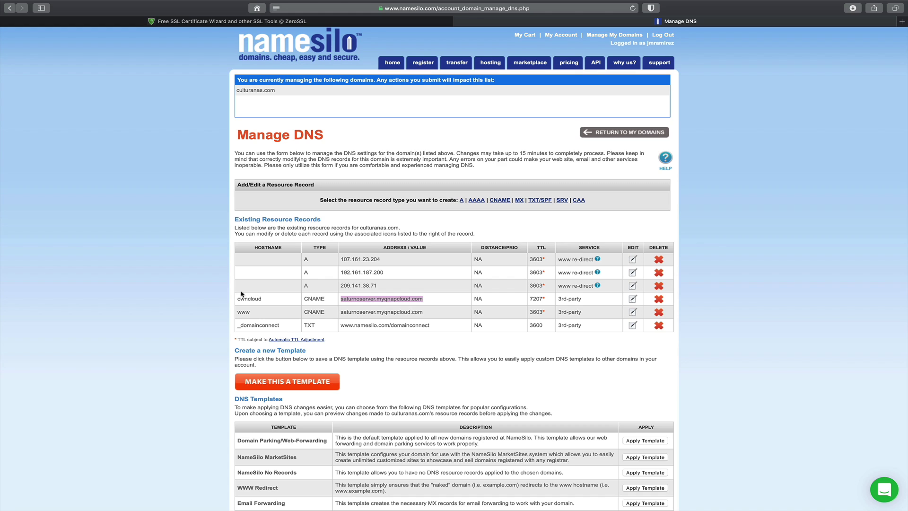
drag(263, 298, 239, 297)
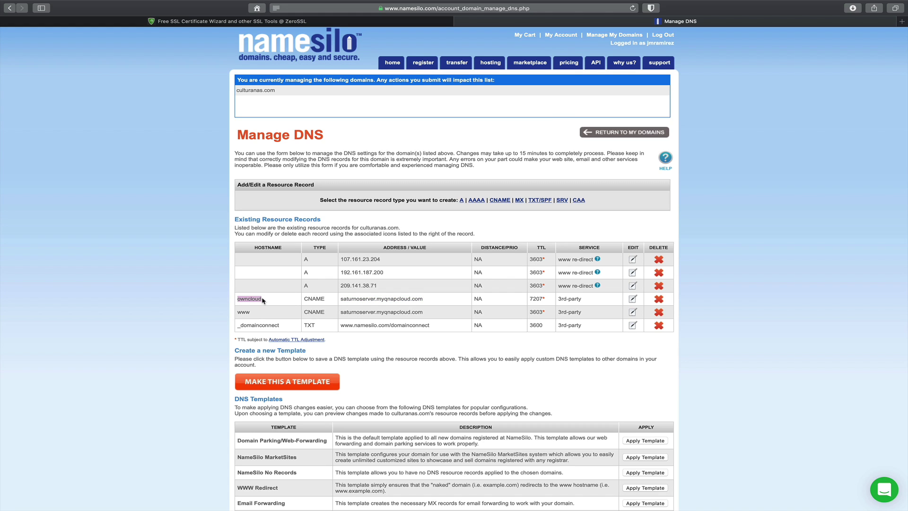
click(262, 300)
drag(255, 310, 236, 311)
drag(431, 314, 341, 312)
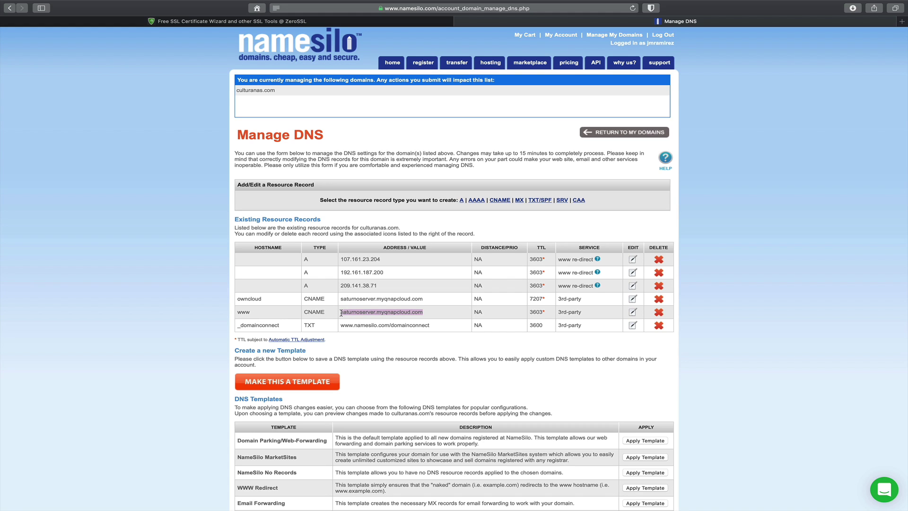
click(341, 313)
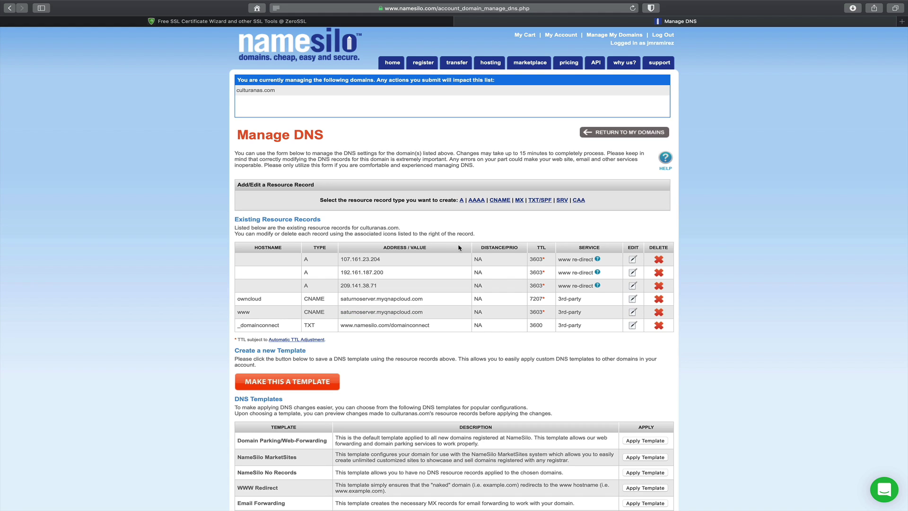
Add a CNAME record with hostname bitwarden and the owncloud record's target saturnoserver.myqnapcloud.com, and highlight the three CNAME records
click(500, 201)
click(338, 261)
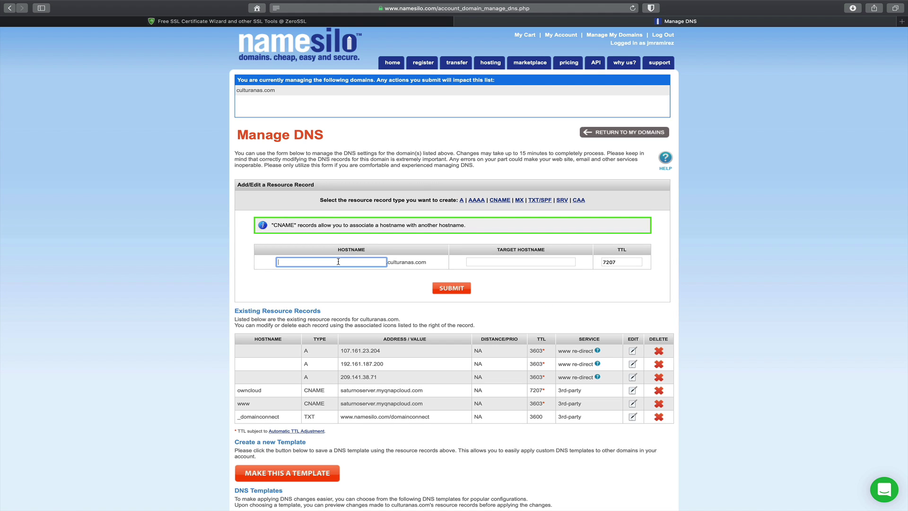
text(bitwarden)
click(527, 268)
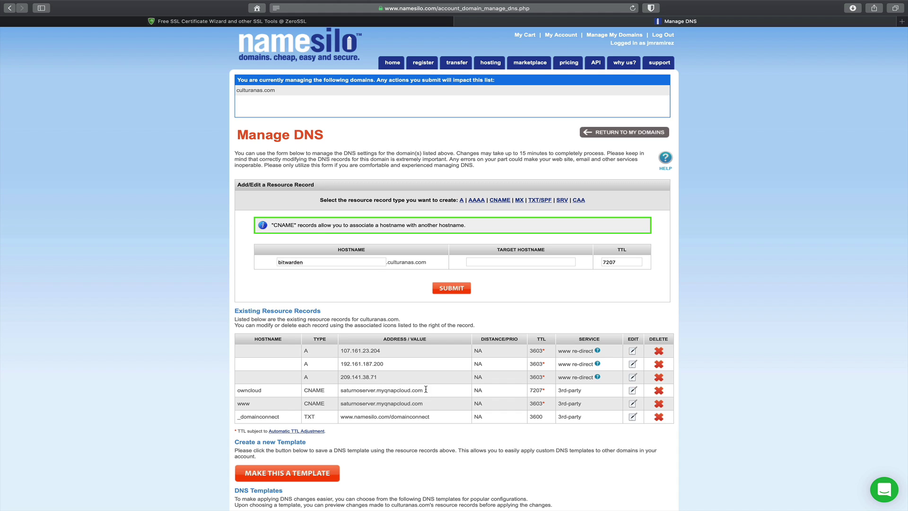
drag(426, 389, 341, 389)
key(super+c)
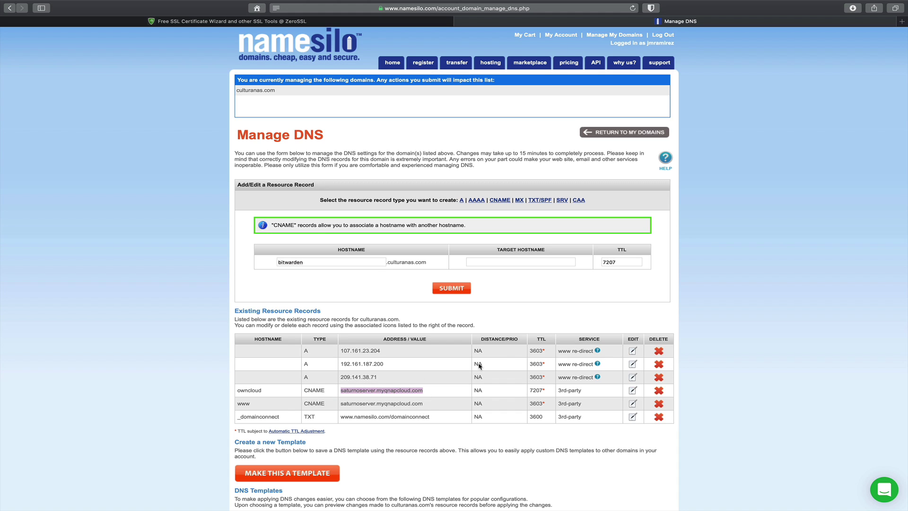
click(511, 264)
key(super+v)
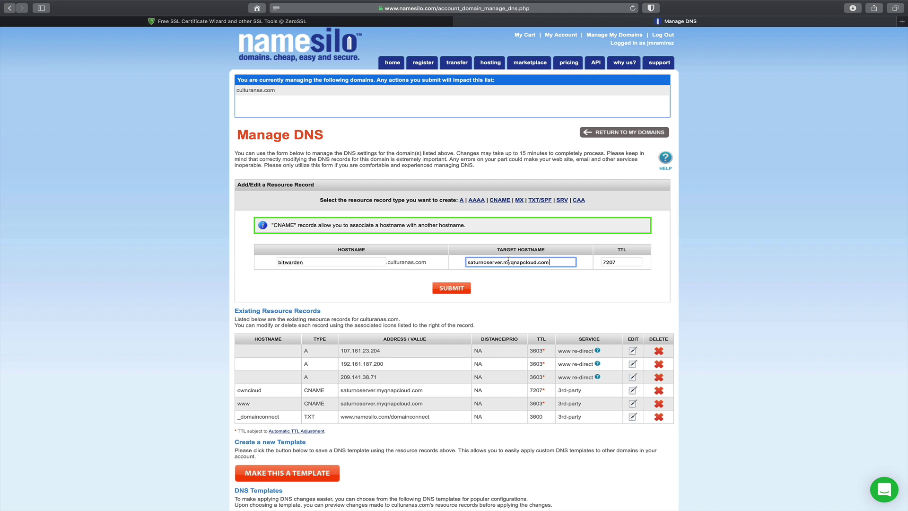
click(452, 289)
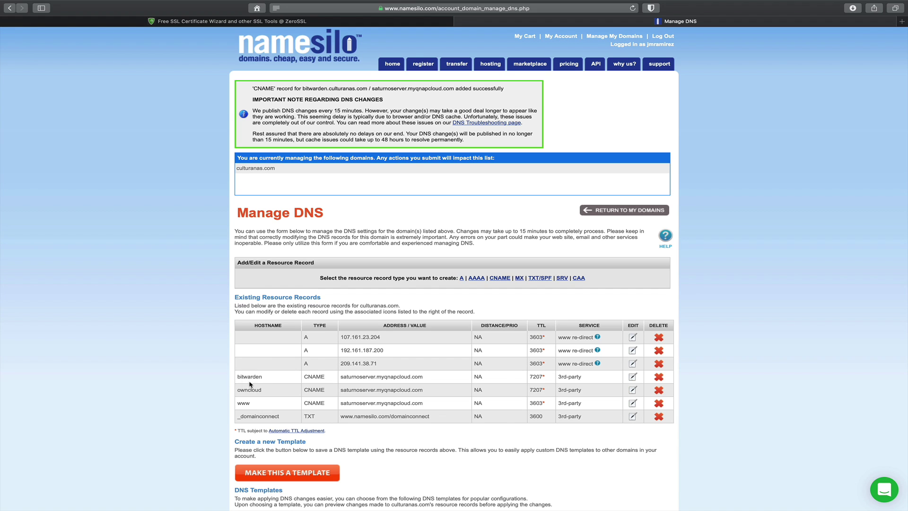
drag(241, 375, 428, 403)
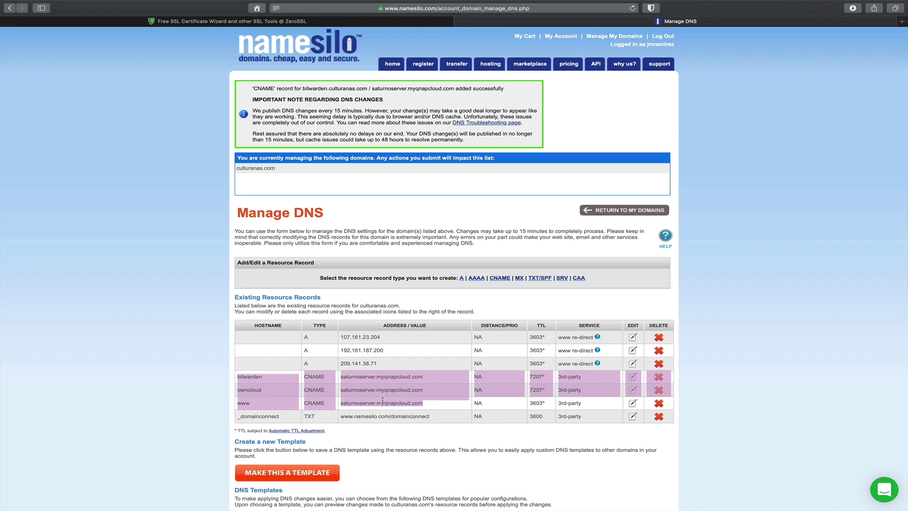
click(315, 388)
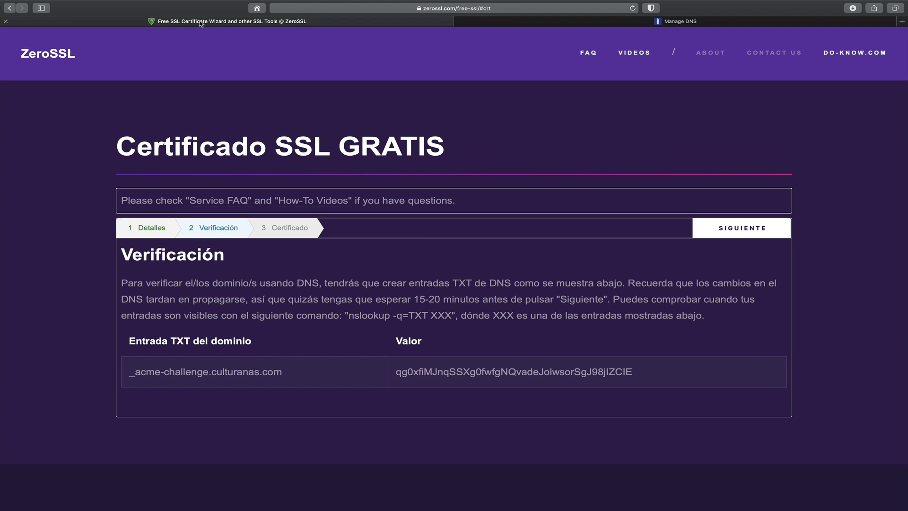
Copy _acme-challenge from the ZeroSSL verification entry and enter it as the hostname of a new TXT record in NameSilo
click(202, 22)
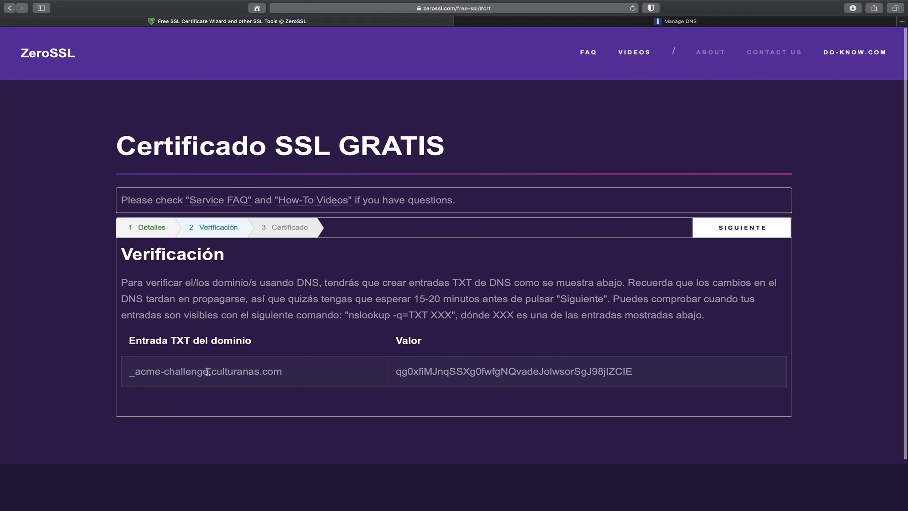
scroll(293, 367, up, 1)
drag(208, 369, 130, 370)
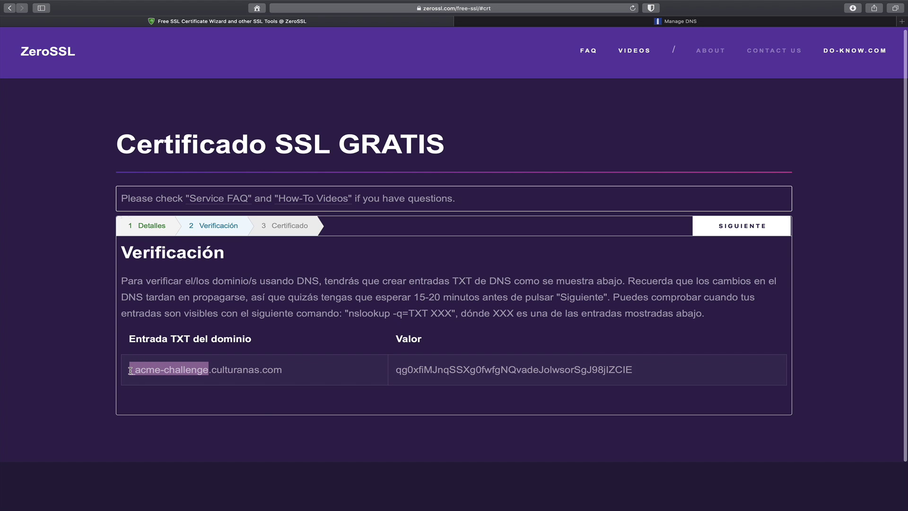
right_click(162, 369)
click(175, 392)
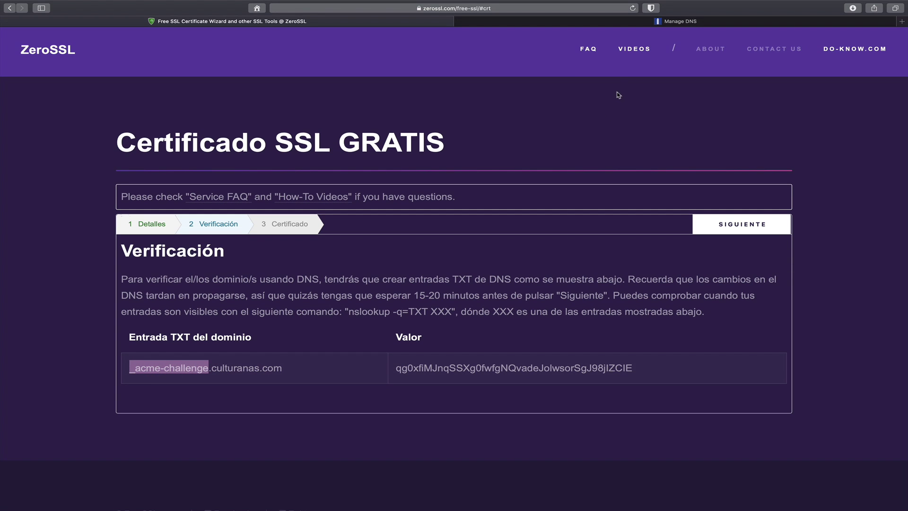
click(610, 22)
click(541, 279)
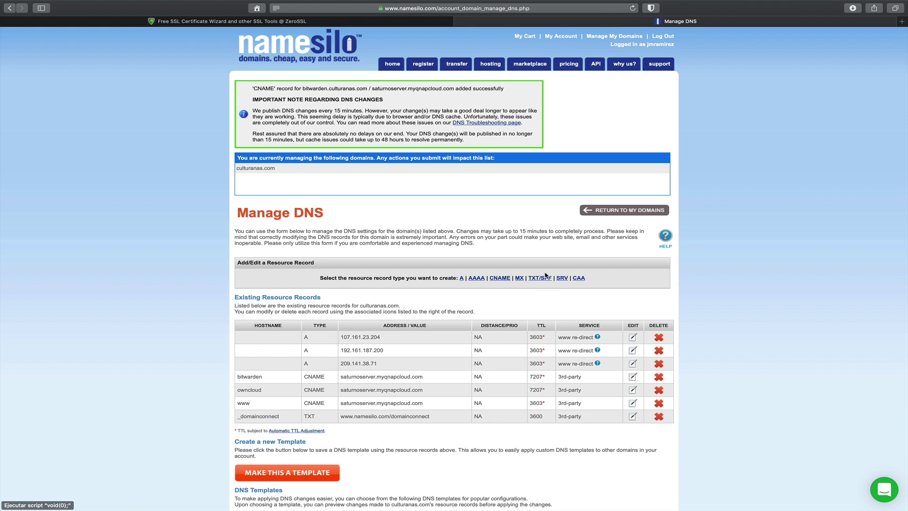
right_click(316, 346)
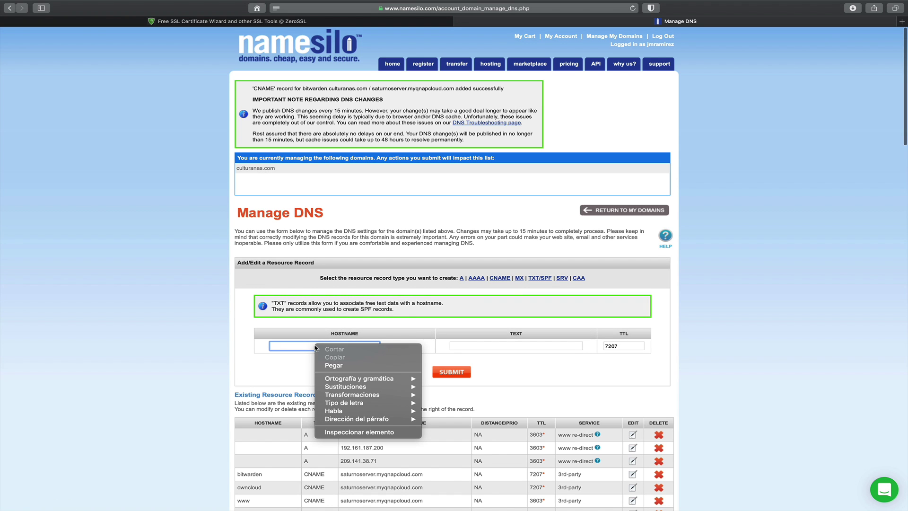
click(332, 365)
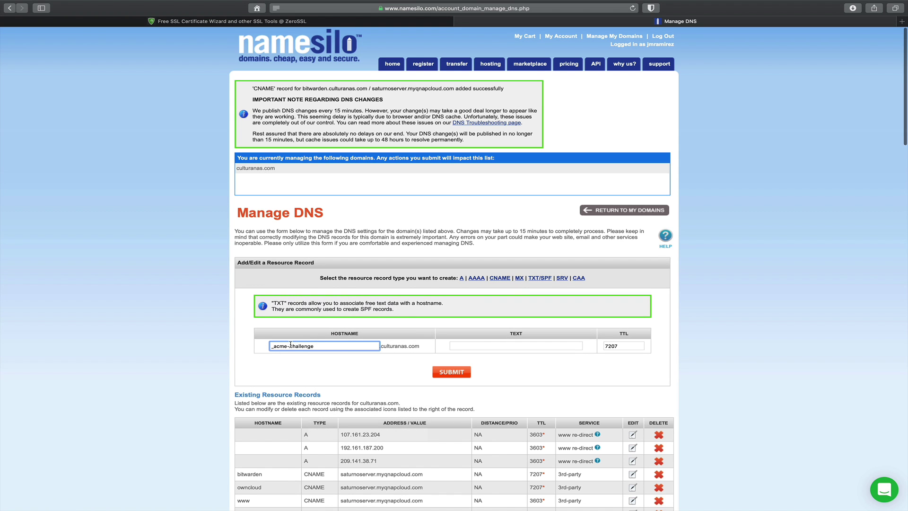
Copy the TXT verification value from ZeroSSL into the _acme-challenge record's text in NameSilo and submit the record
click(211, 21)
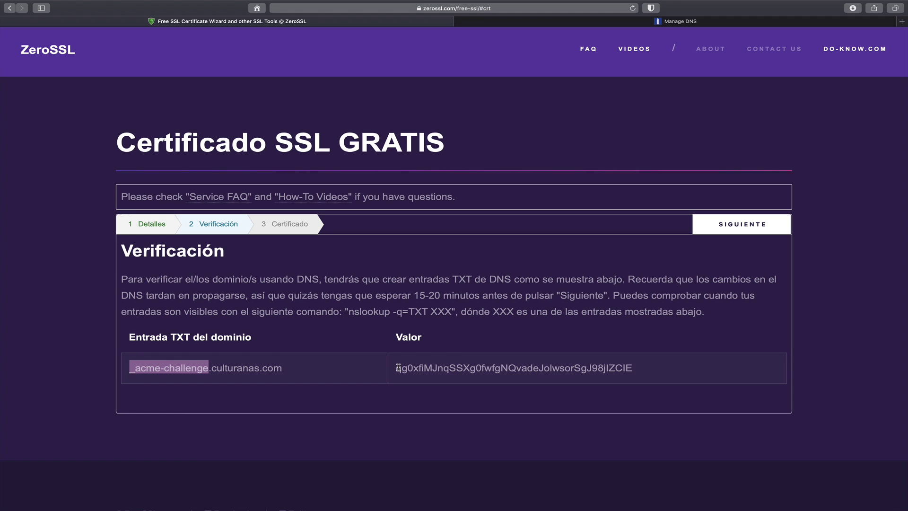
drag(397, 368, 624, 367)
right_click(624, 368)
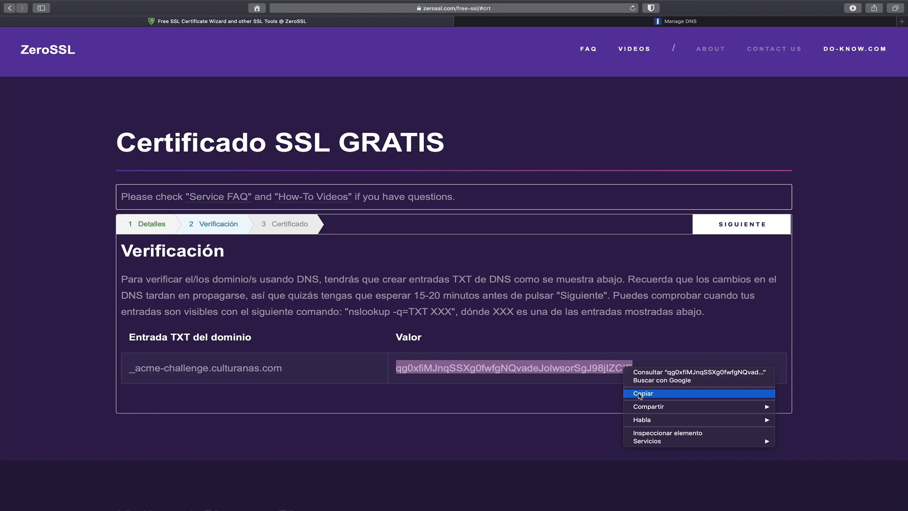
click(640, 394)
key(ctrl+Tab)
click(485, 346)
right_click(485, 345)
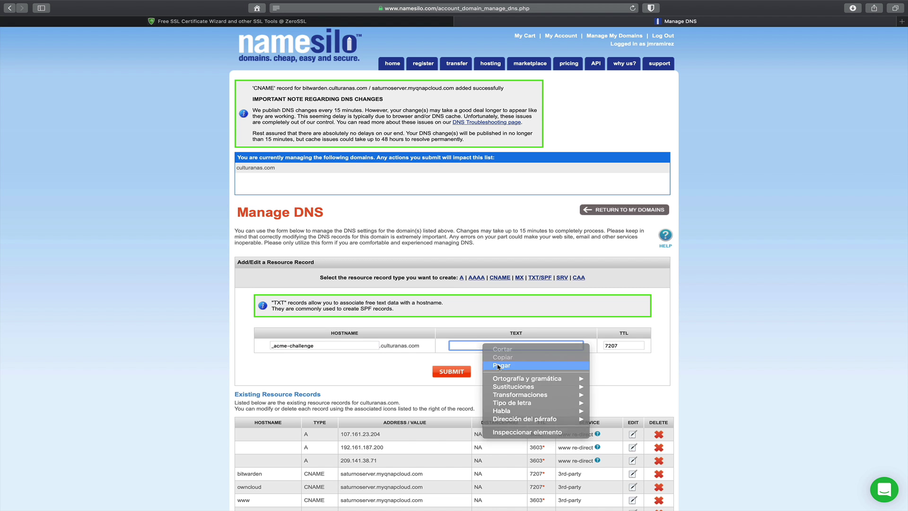
click(494, 367)
scroll(454, 360, down, 1)
click(441, 354)
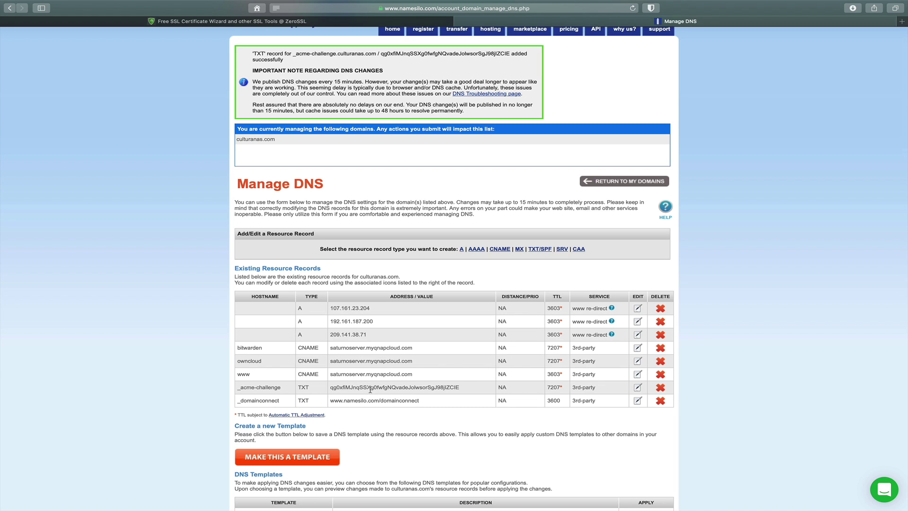
scroll(387, 156, down, 1)
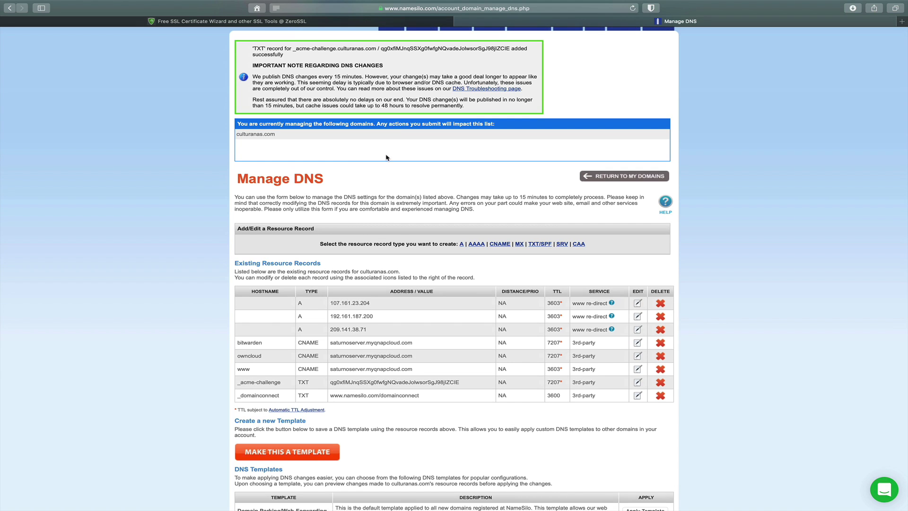
Return to ZeroSSL, highlight the DNS propagation and 15-20 minute waiting notes, and proceed with the domain verification
click(254, 23)
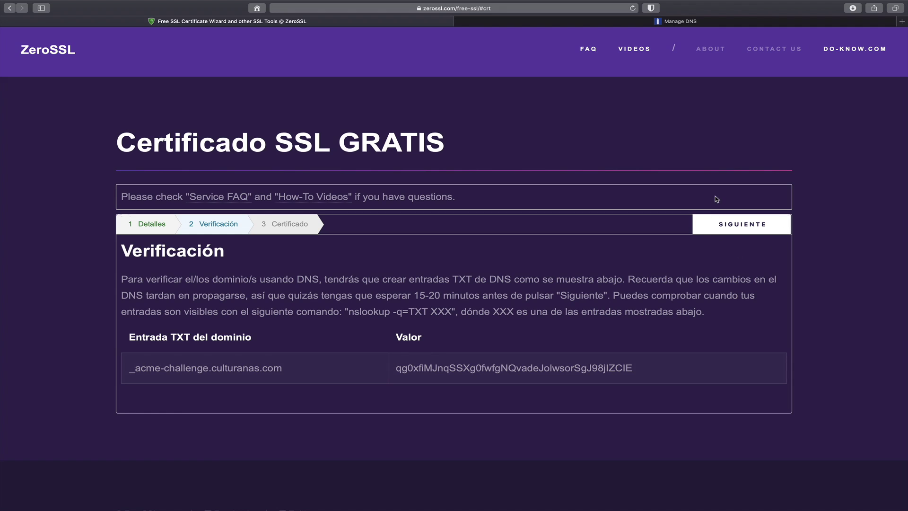
drag(414, 296, 460, 295)
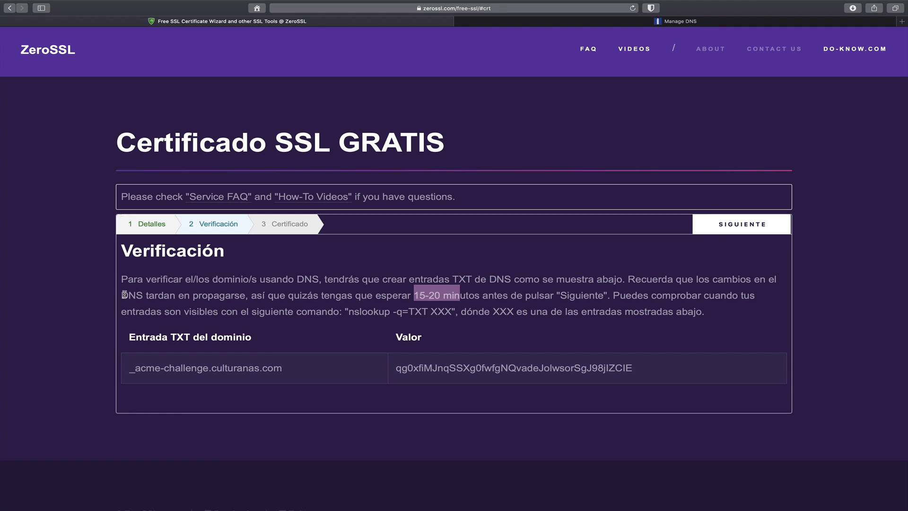
drag(123, 295, 246, 295)
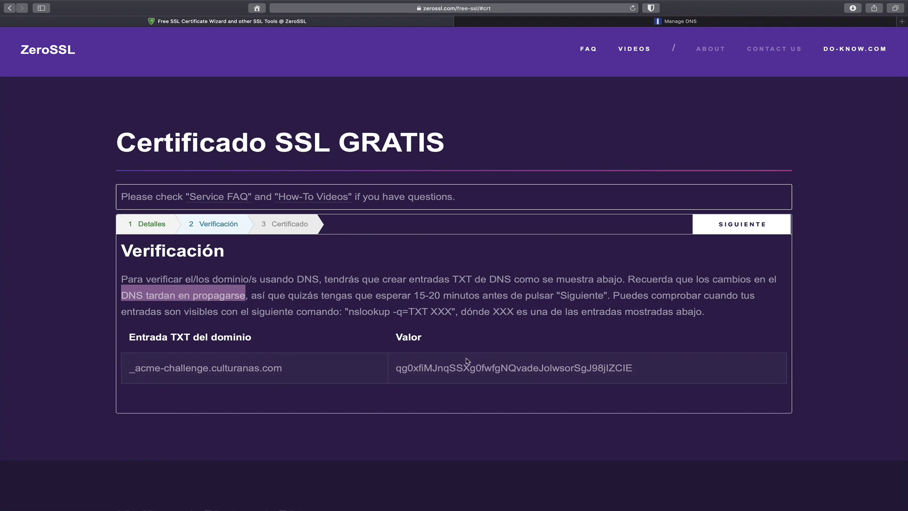
click(418, 296)
scroll(421, 284, up, 1)
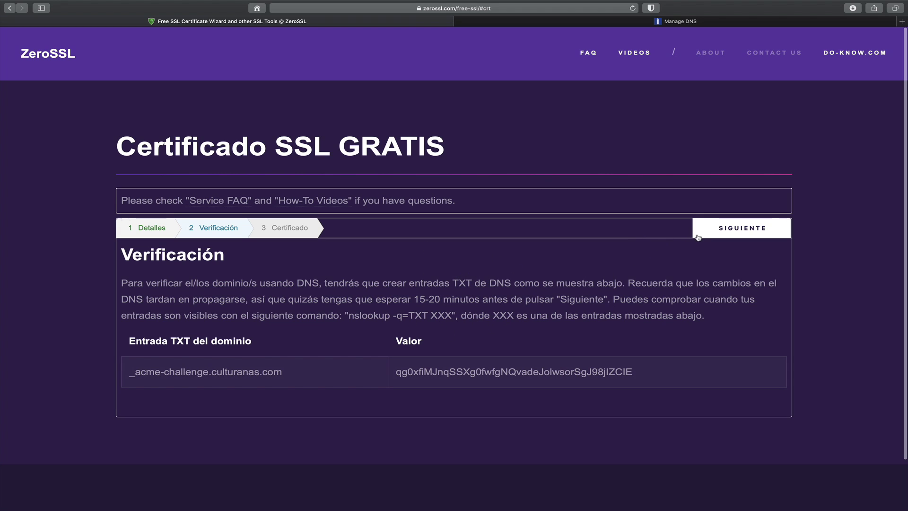
click(733, 229)
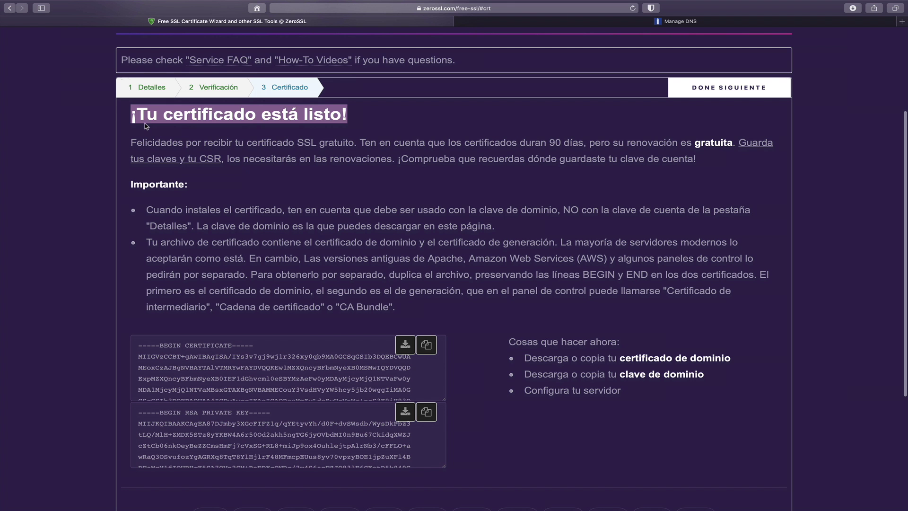
Highlight the certificate page heading, and download the domain certificate and the RSA private key
drag(130, 118, 349, 120)
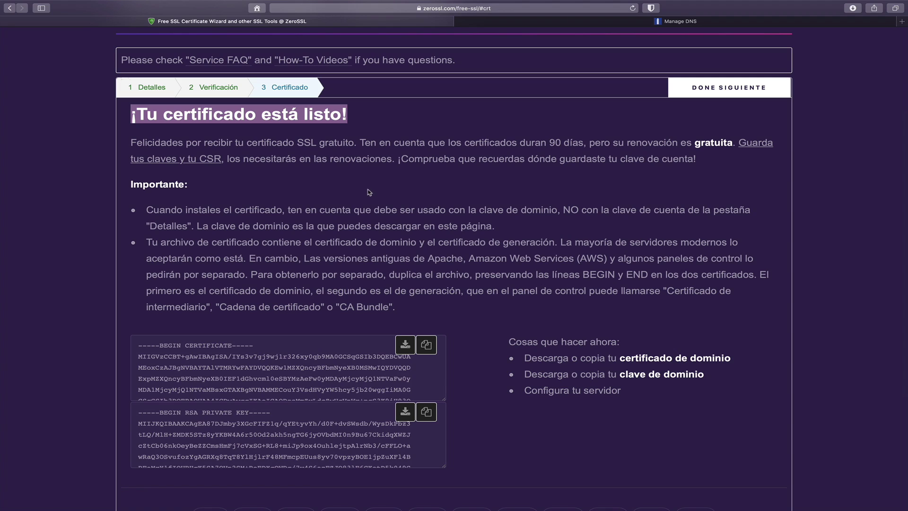
scroll(370, 196, down, 1)
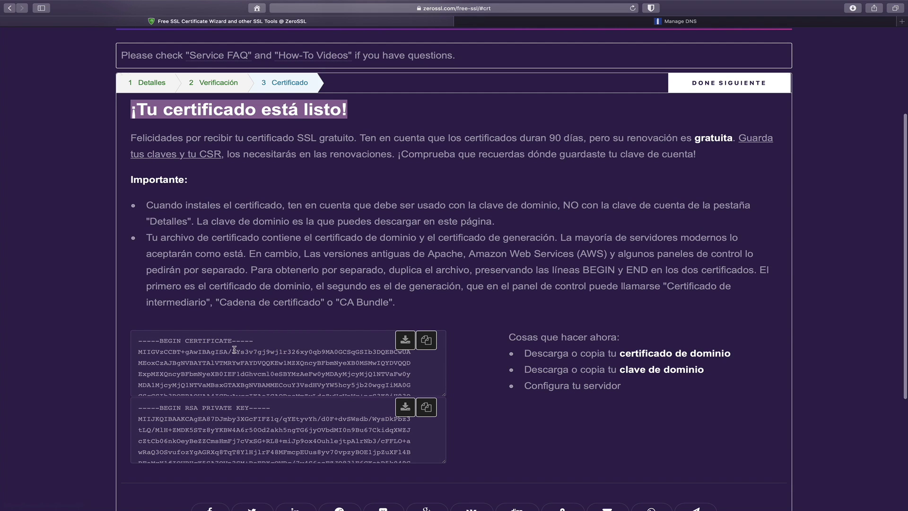
click(405, 340)
scroll(331, 337, down, 3)
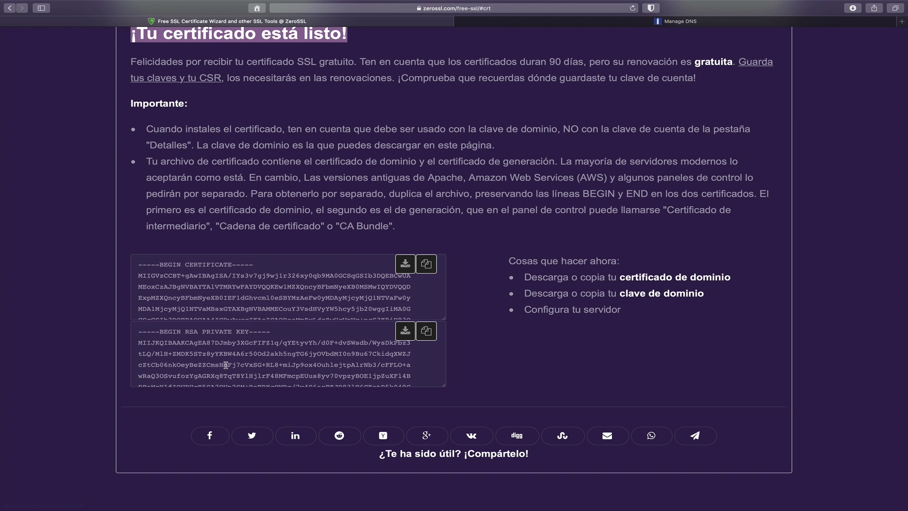
click(405, 330)
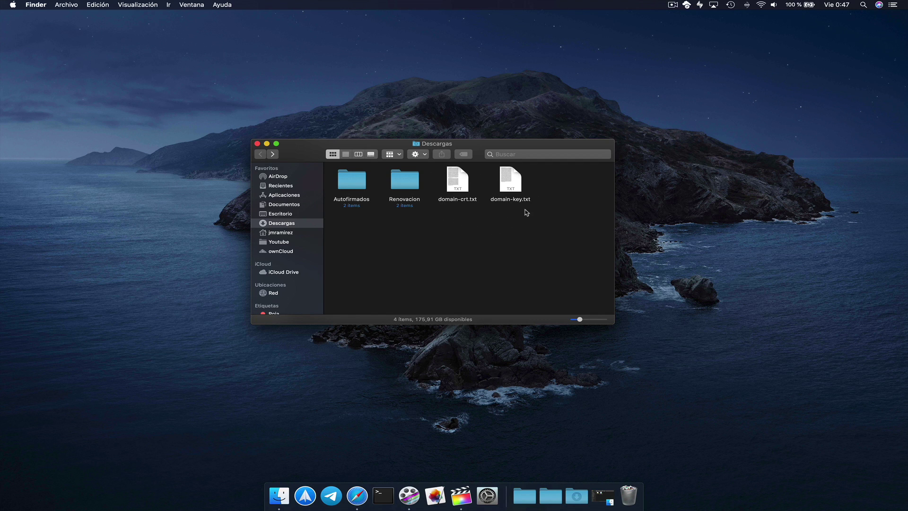
In Finder, create a folder named Autoridad in Descargas and move domain-crt.txt and domain-key.txt into it
right_click(401, 236)
click(424, 237)
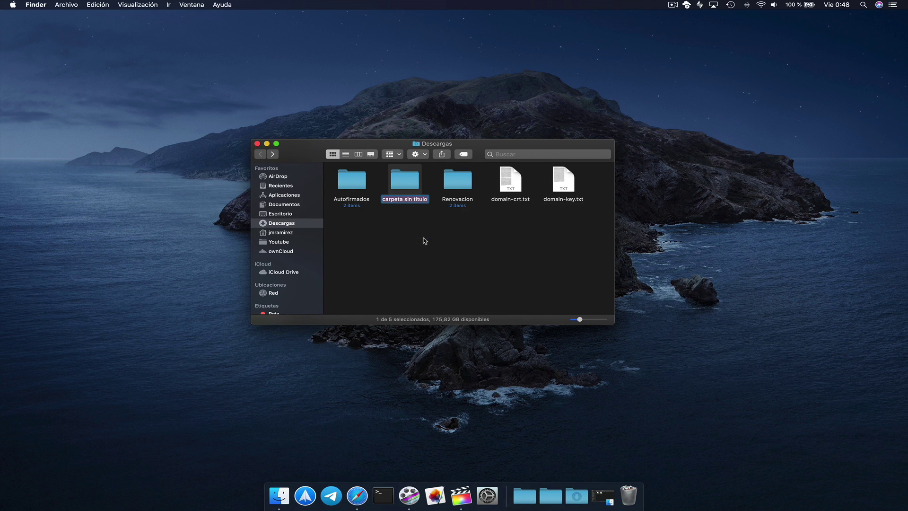
text(Autoridad)
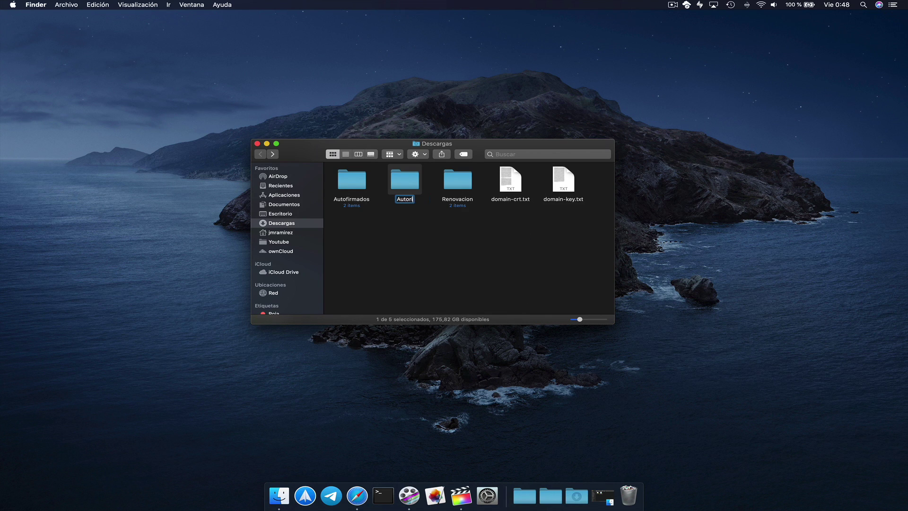
key(Return)
drag(556, 203, 405, 183)
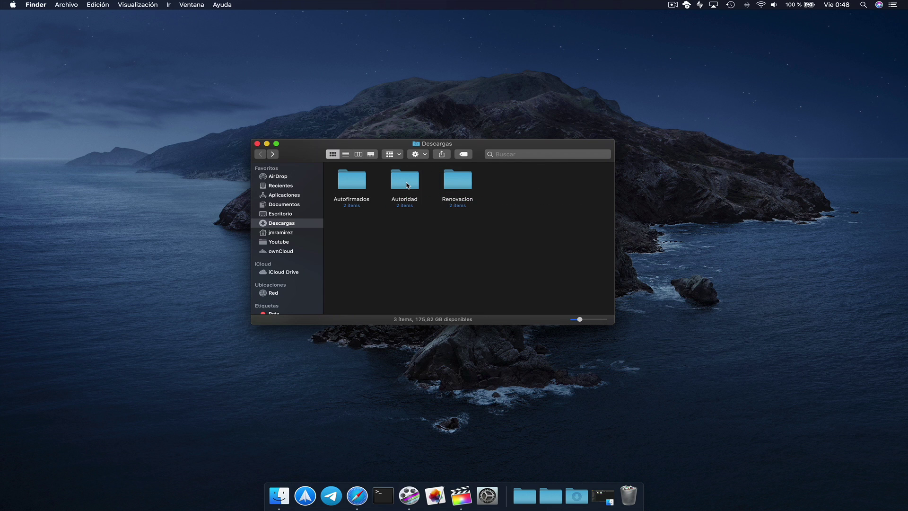
Open the Autoridad folder and rename domain-crt.txt as SSLcertificate.crt, accepting the .crt extension
double_click(405, 180)
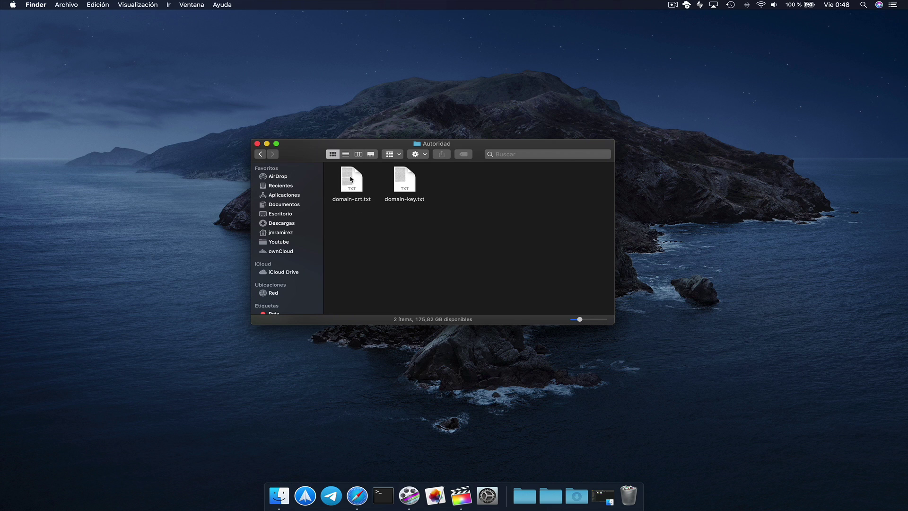
click(349, 178)
key(Return)
text(SSLcertificate.crt)
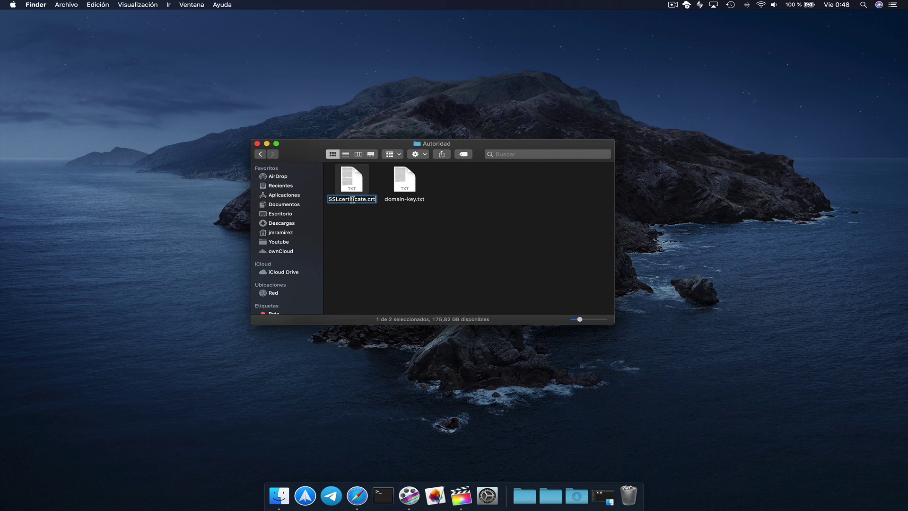
click(371, 223)
click(516, 165)
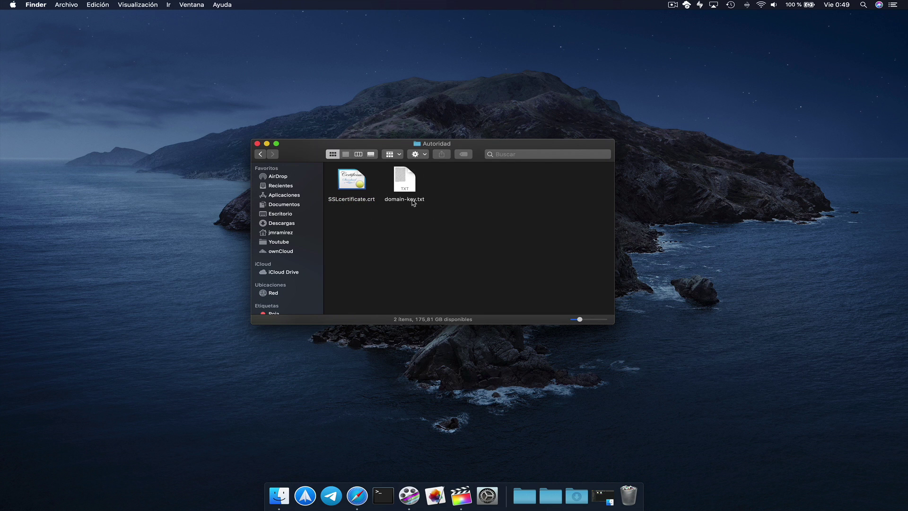
Rename domain-key.txt as SSLprivatekey.key, accepting the .key extension
click(406, 181)
key(Return)
text(SSLprivatekey.key)
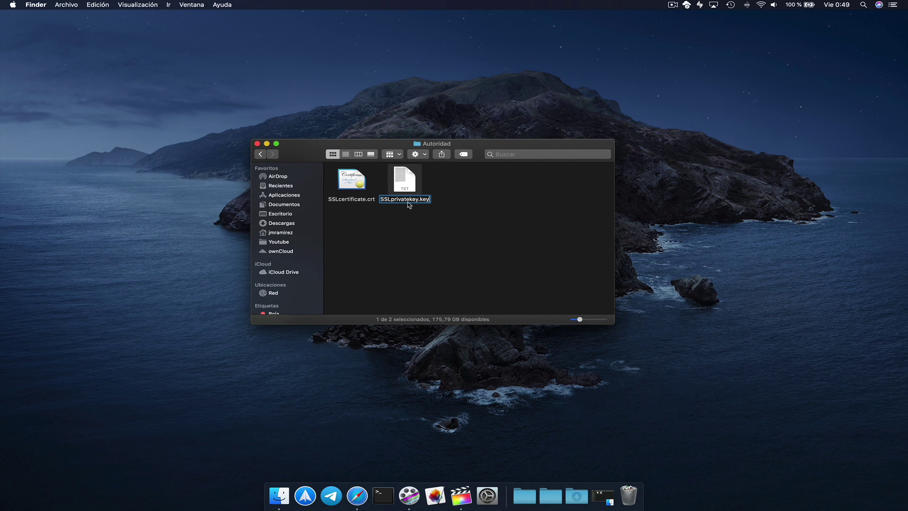
key(Return)
click(517, 166)
click(437, 200)
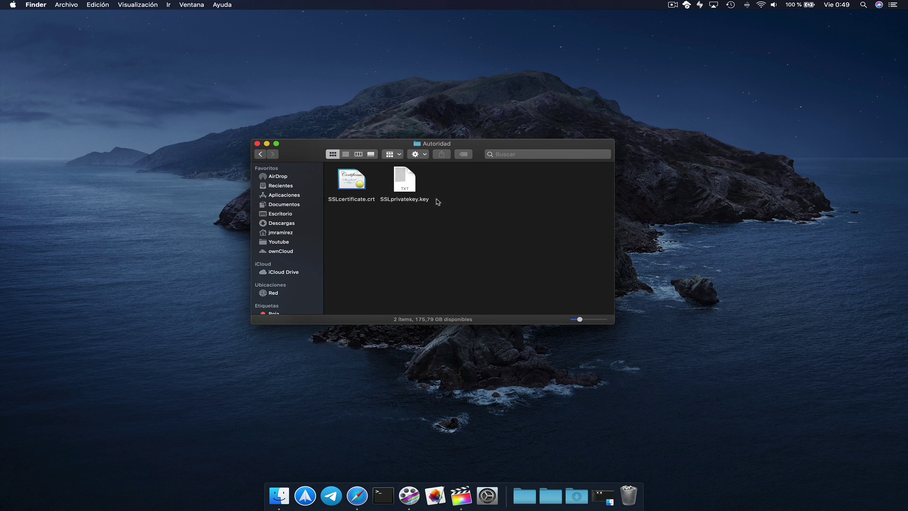
Return to Descargas and compare the contents of the Autofirmados and Autoridad folders
key(super+bracketleft)
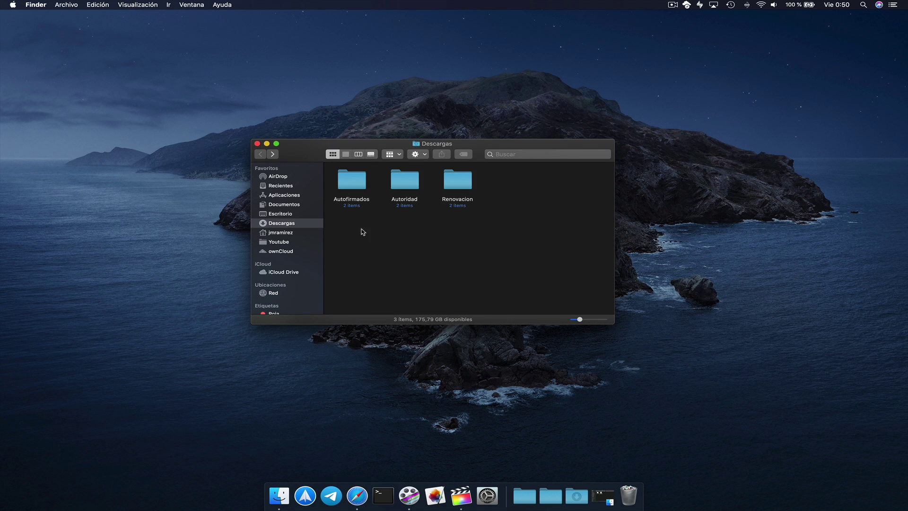
double_click(352, 182)
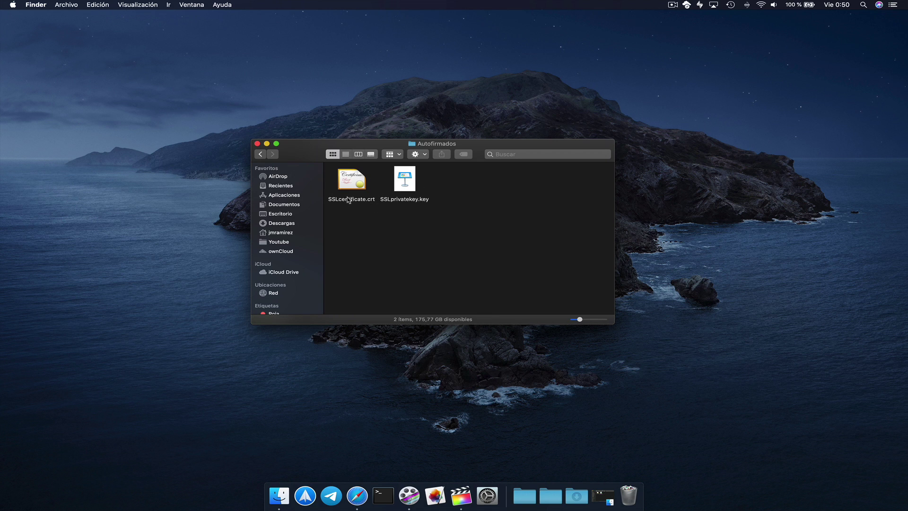
key(super+bracketleft)
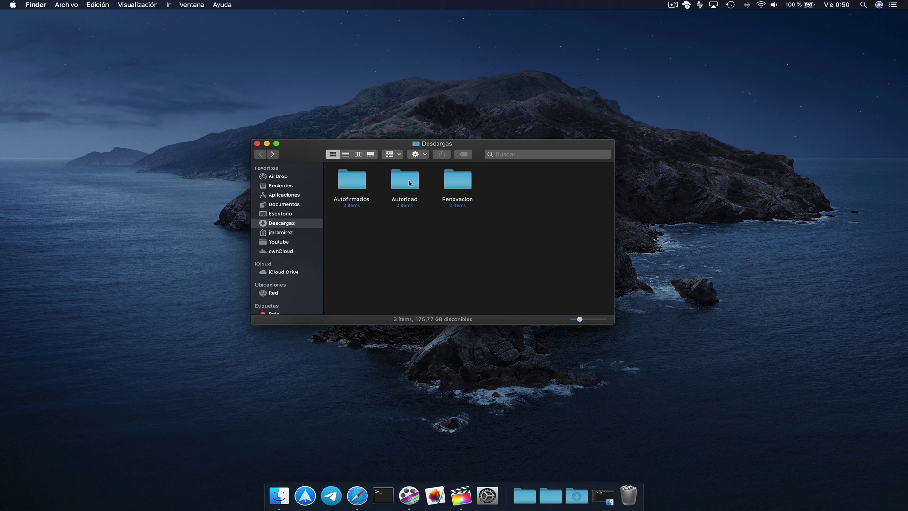
double_click(409, 183)
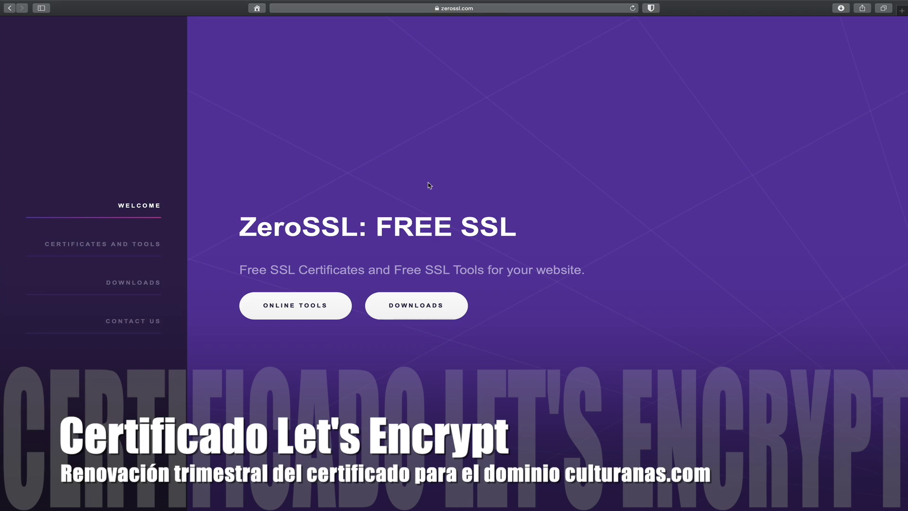
Start ZeroSSL's free SSL certificate wizard in Safari and paste the account private key from account-key.txt in the Renovacion folder as the Let's Encrypt key
click(300, 306)
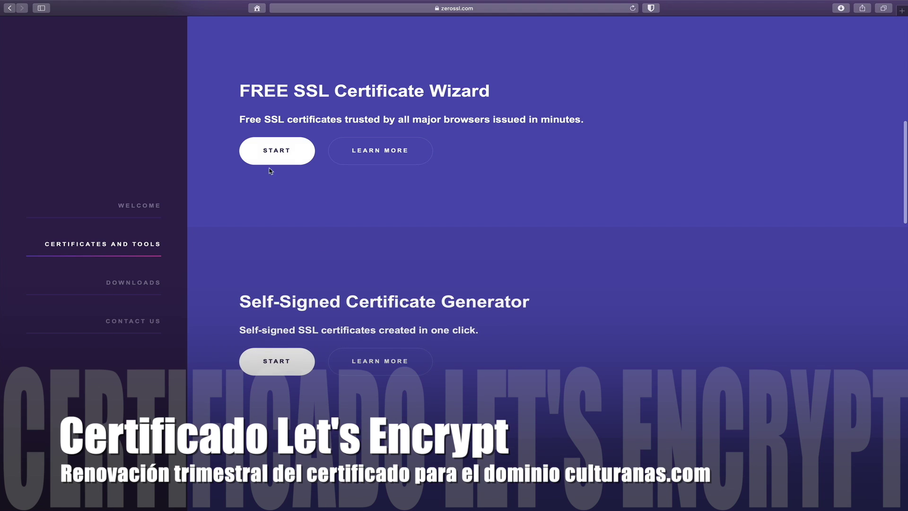
click(278, 159)
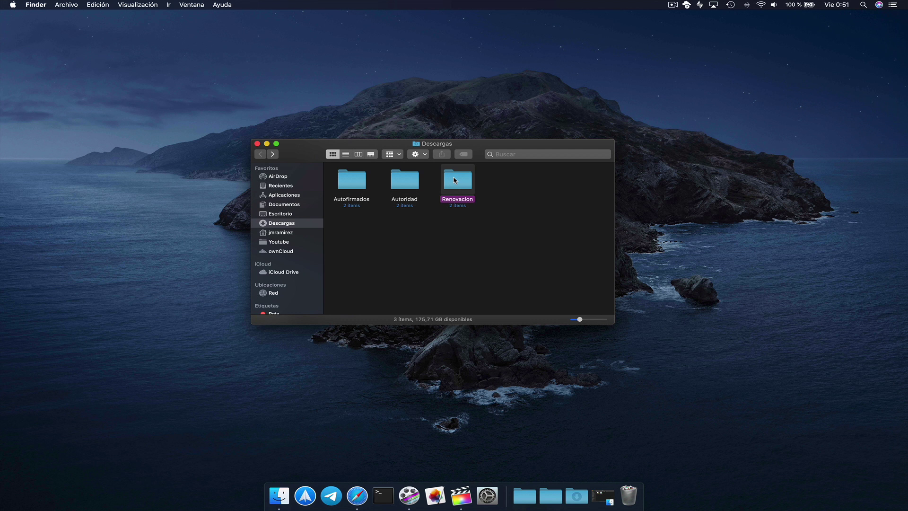
double_click(461, 179)
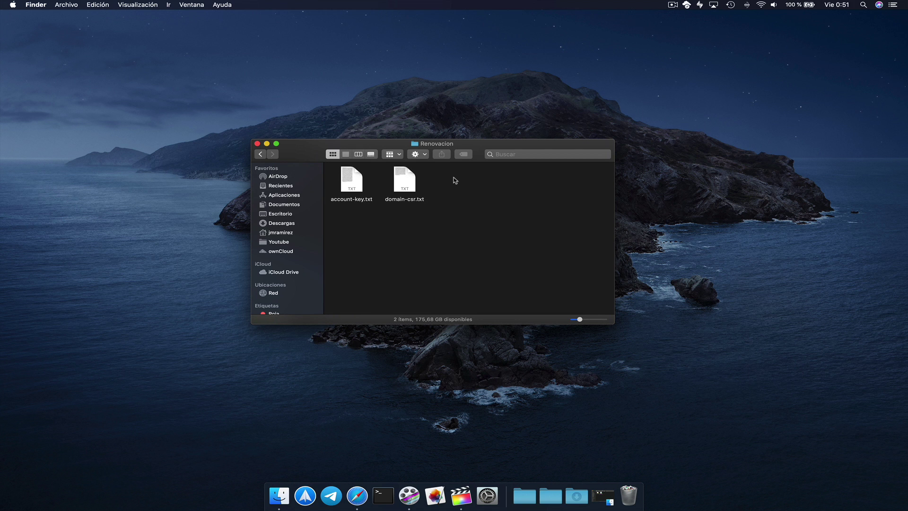
double_click(350, 179)
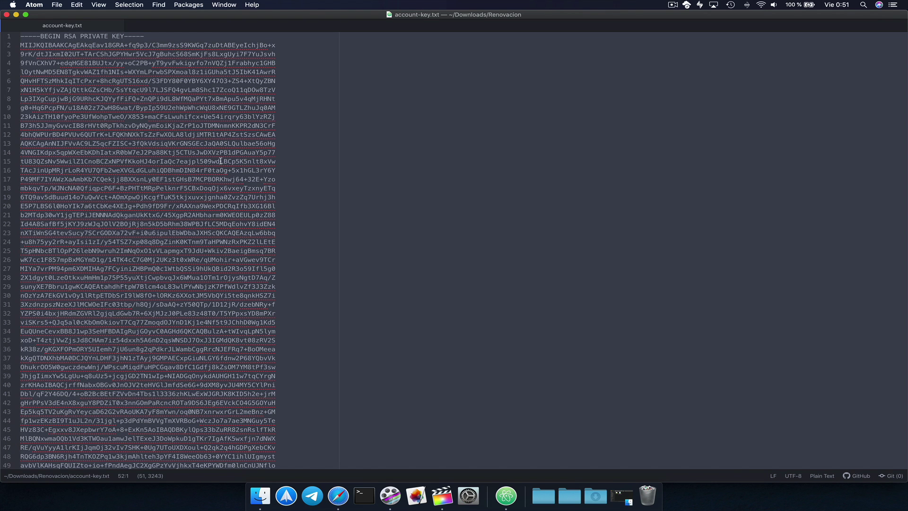
key(super+Tab)
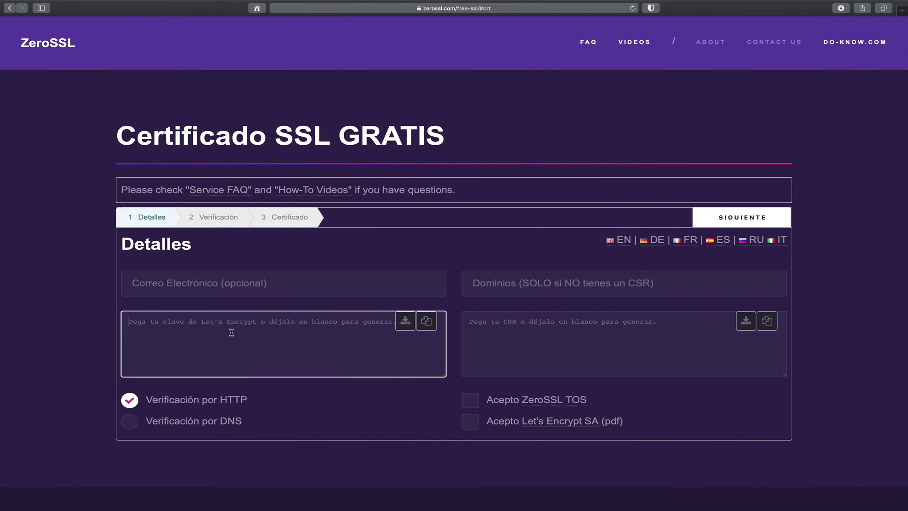
key(super+v)
Copy the certificate request from domain-csr.txt in the Renovacion folder and paste it as the wizard's CSR
click(522, 316)
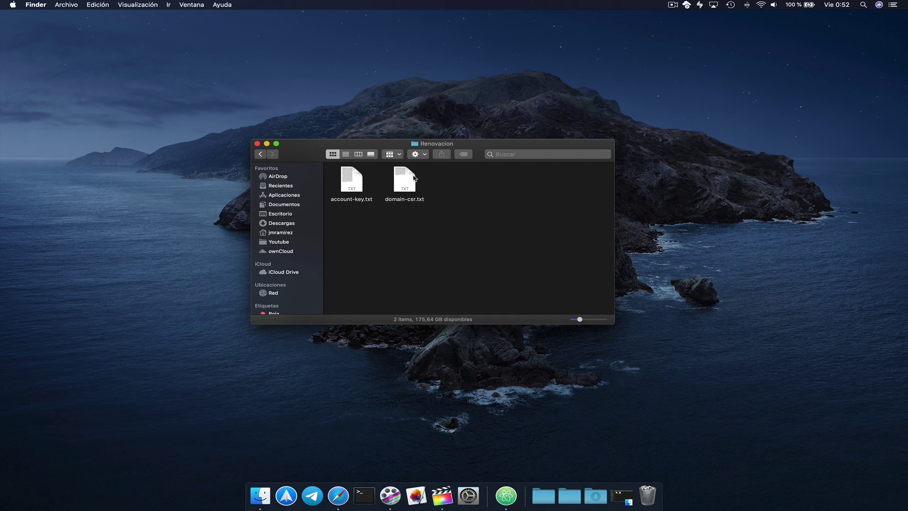
double_click(405, 182)
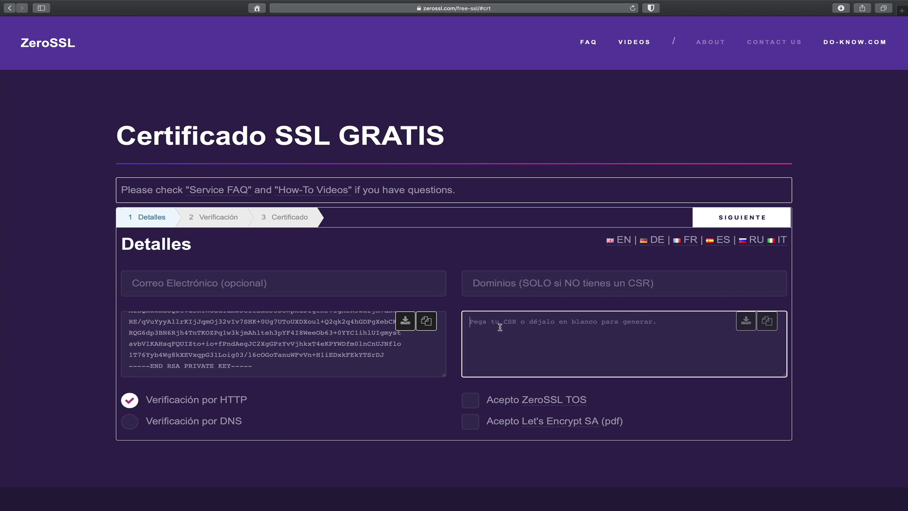
key(super+v)
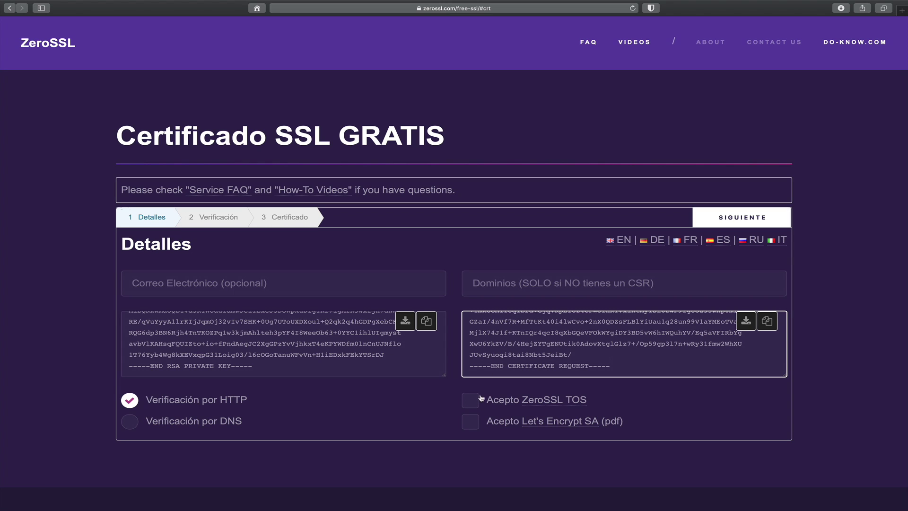
Accept the ZeroSSL TOS and the Let's Encrypt SA, and proceed to the renewed certificate
click(472, 400)
click(471, 421)
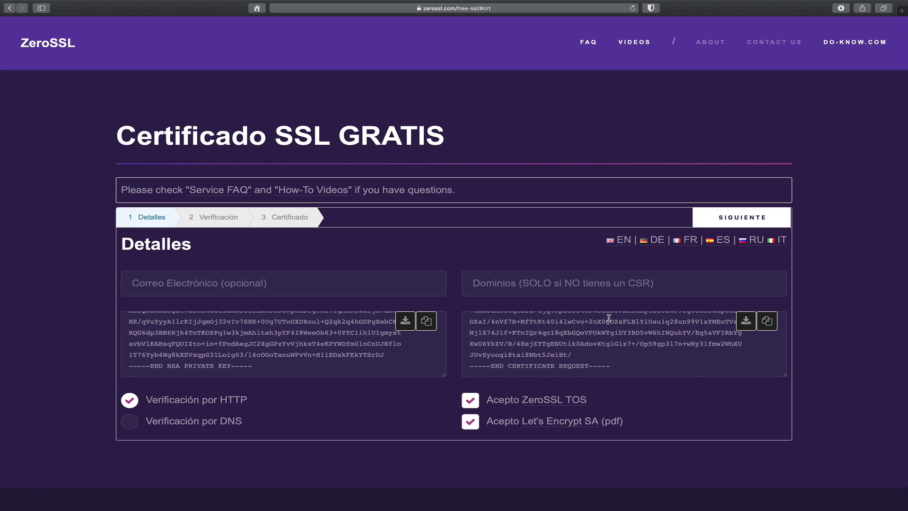
click(741, 218)
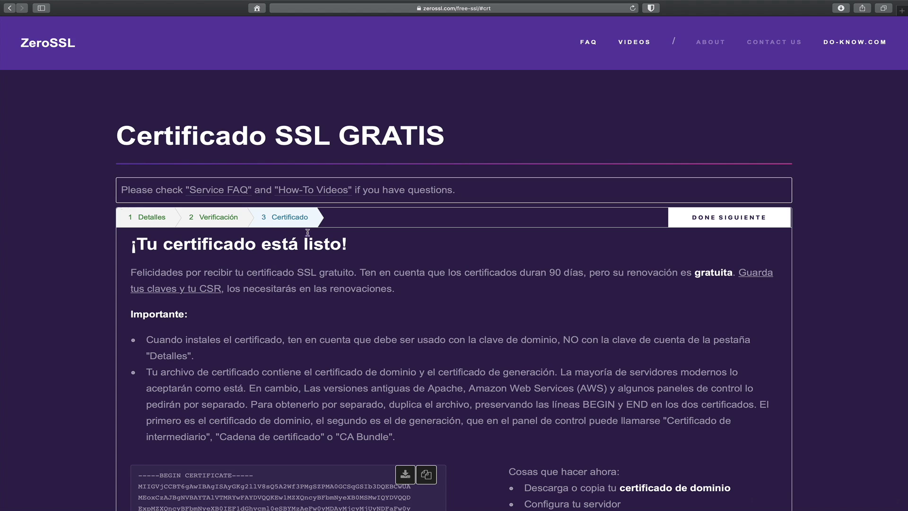
scroll(248, 237, down, 5)
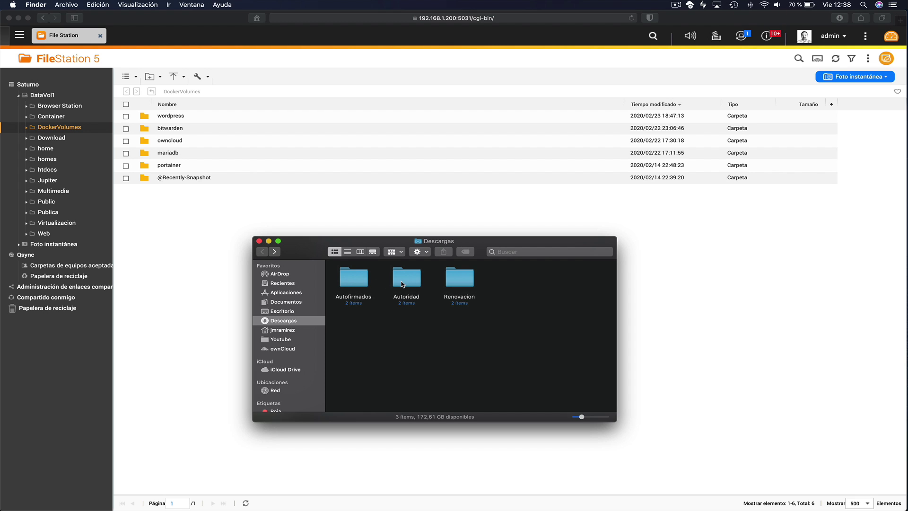
Review the certificate and key files in Autofirmados and in Autoridad from the Finder window over File Station
double_click(354, 280)
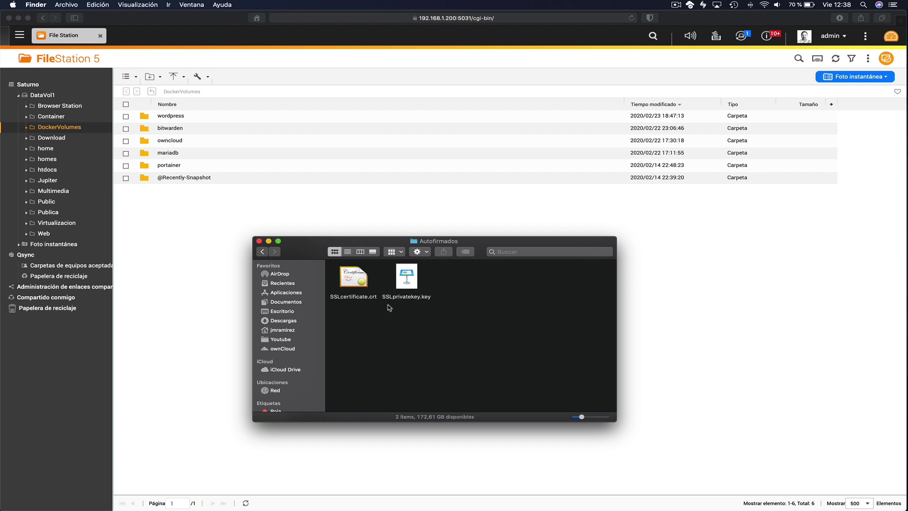
key(super+bracketleft)
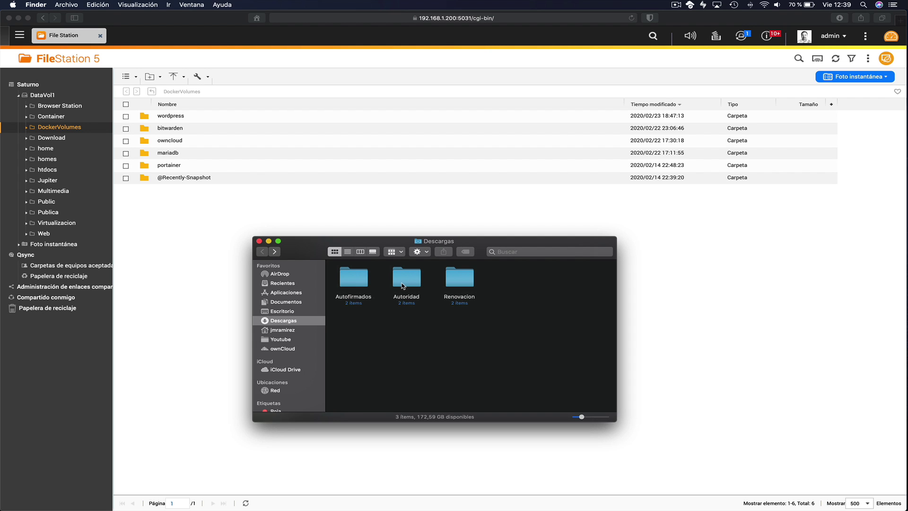
double_click(406, 279)
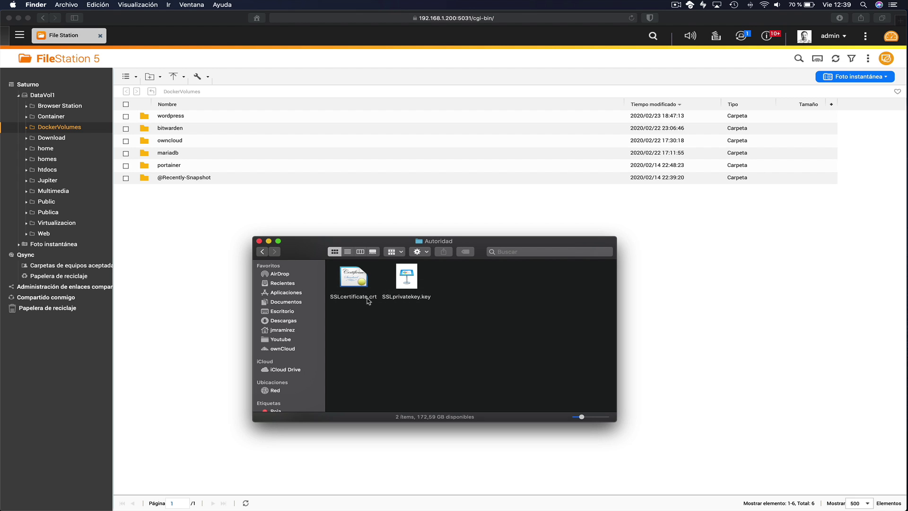
In File Station, create a folder named certs inside DockerVolumes
click(69, 129)
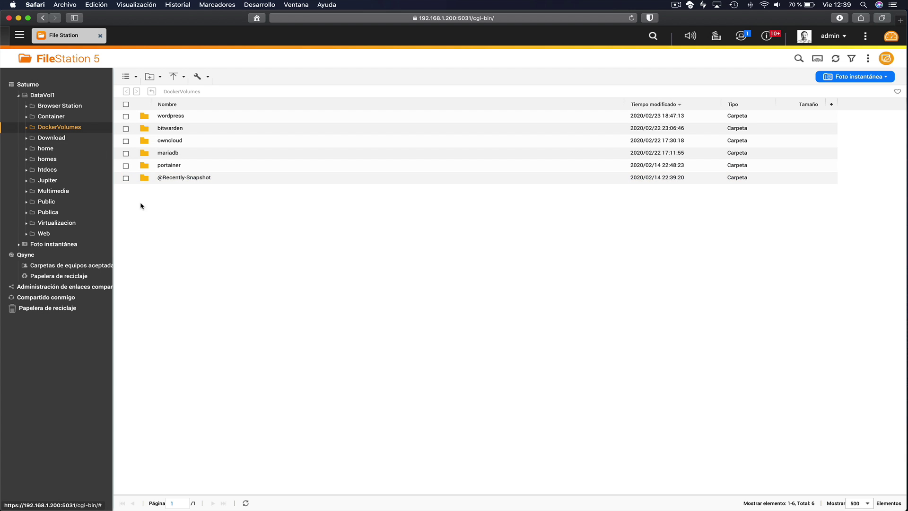
right_click(181, 243)
mouse_move(246, 266)
click(319, 275)
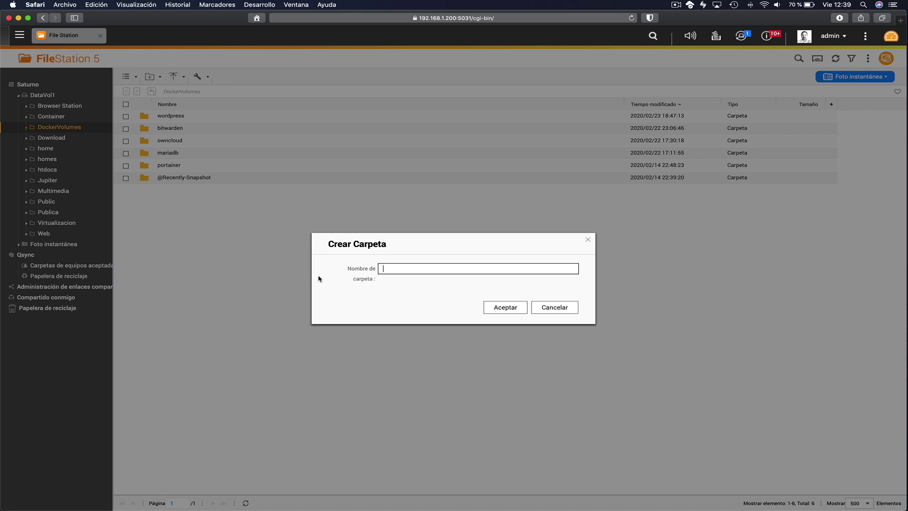
text(certs)
click(506, 308)
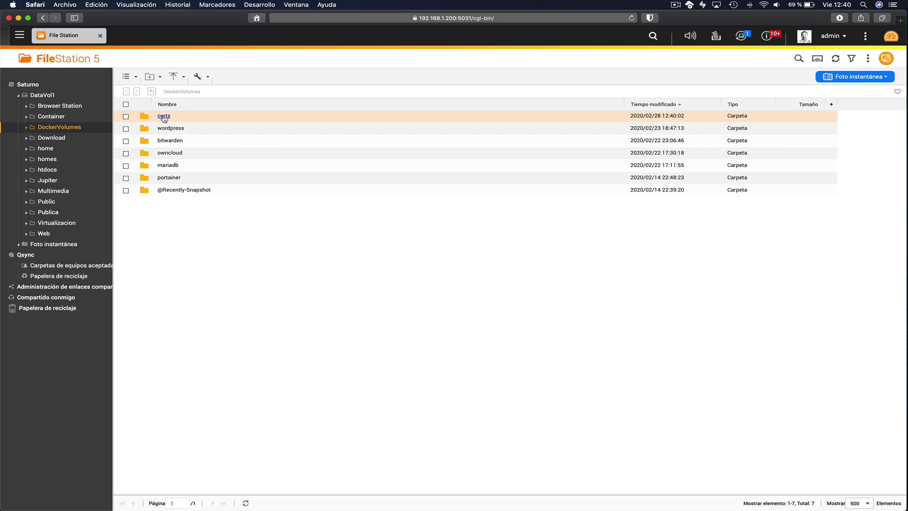
Open the certs folder and upload SSLcertificate.crt and SSLprivatekey.key from Autofirmados, choosing to rename duplicate files
double_click(164, 117)
key(super+Tab)
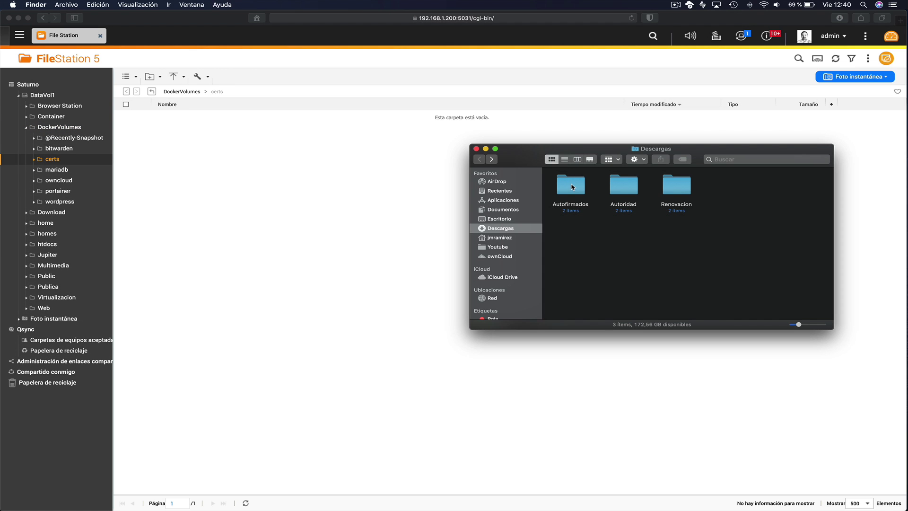
double_click(572, 185)
drag(643, 234, 369, 176)
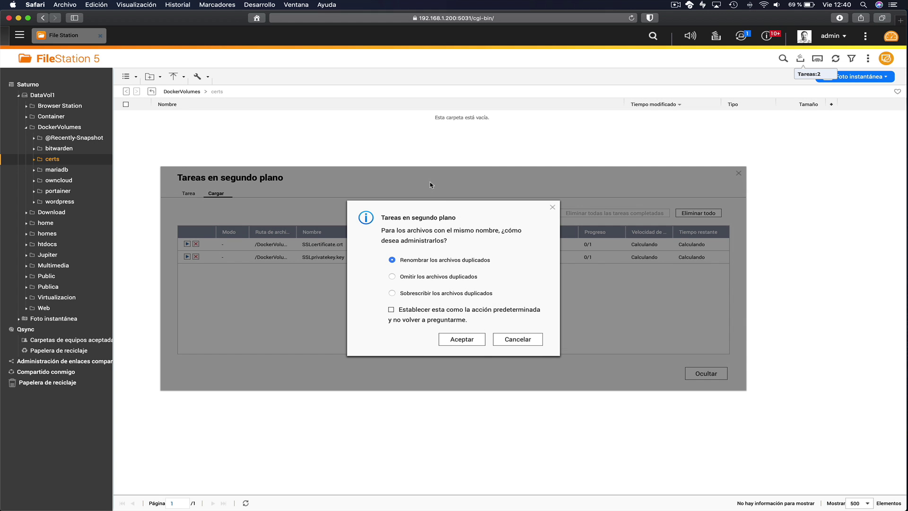
click(458, 340)
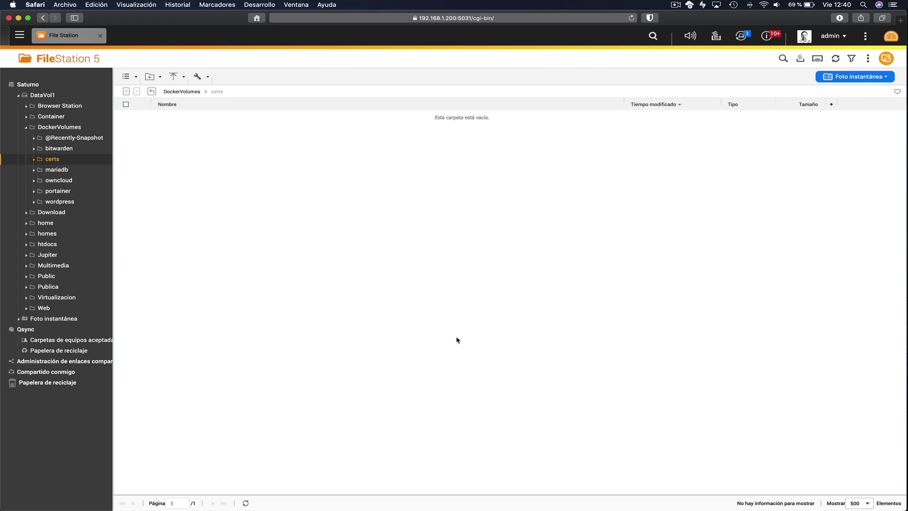